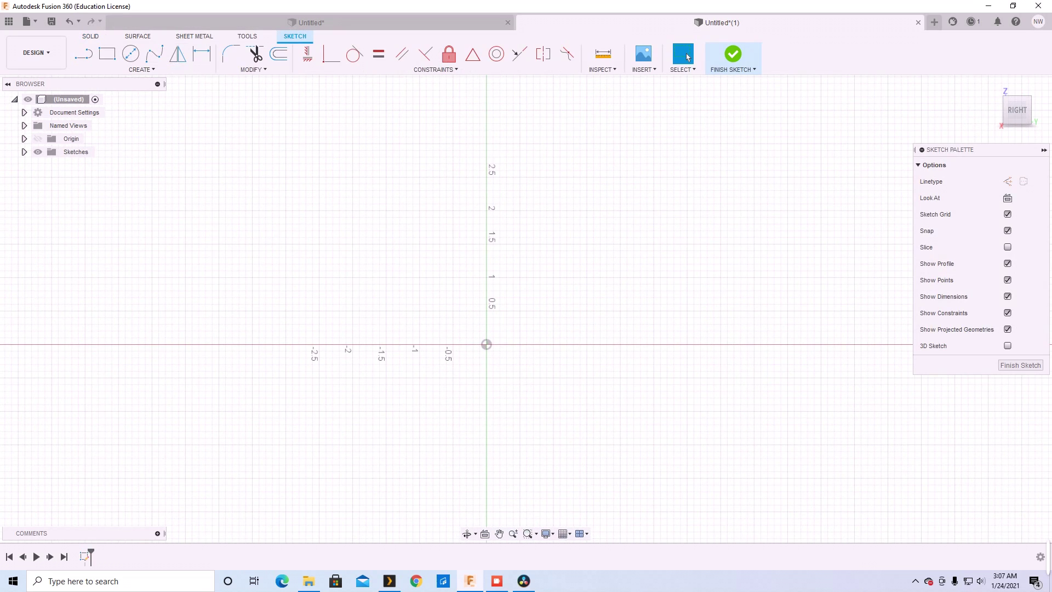
Step: Draw a 3-point arc bowing left between two points 5 in apart on the vertical axis
left_click(142, 70)
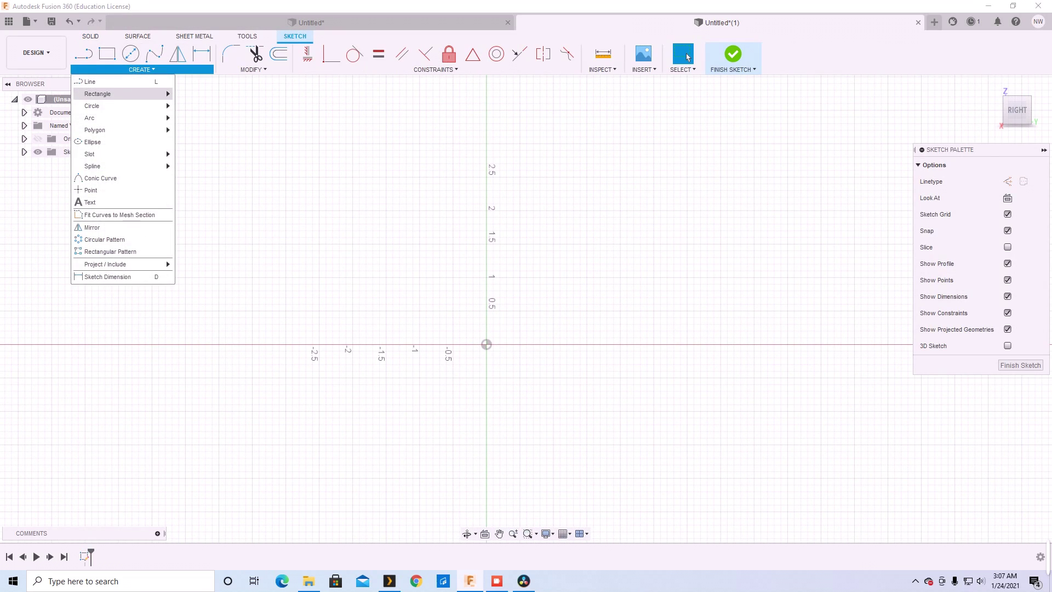
left_click(203, 118)
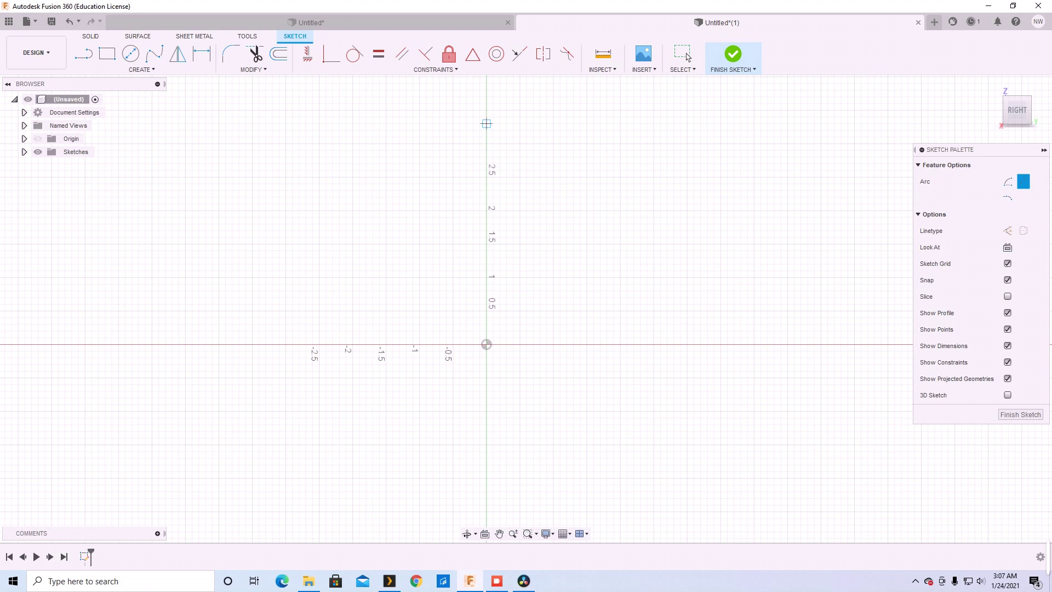
scroll(486, 104, "down", 1)
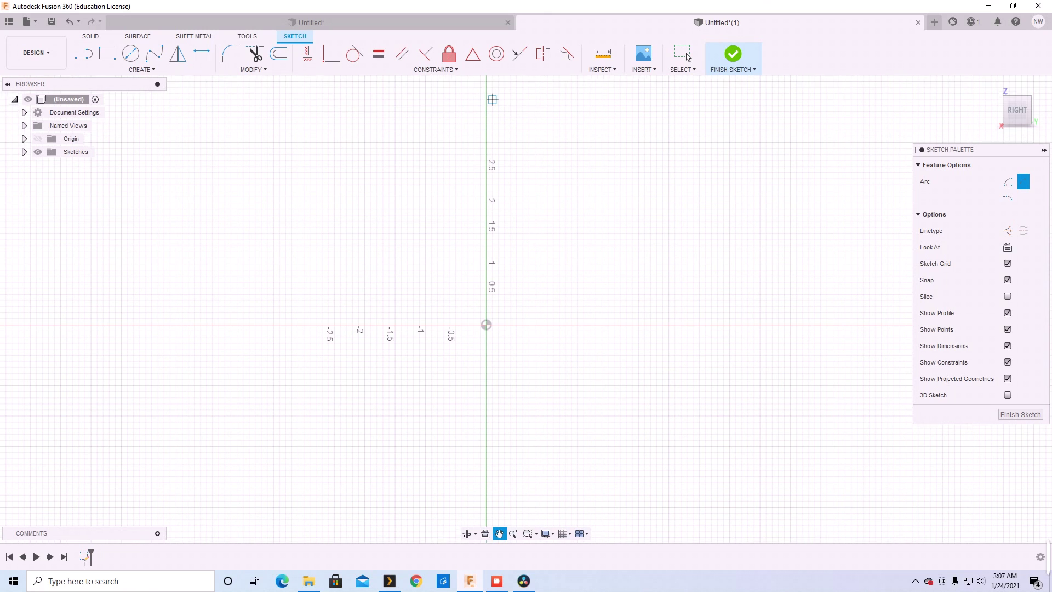
middle_click_drag(486, 88, 478, 154)
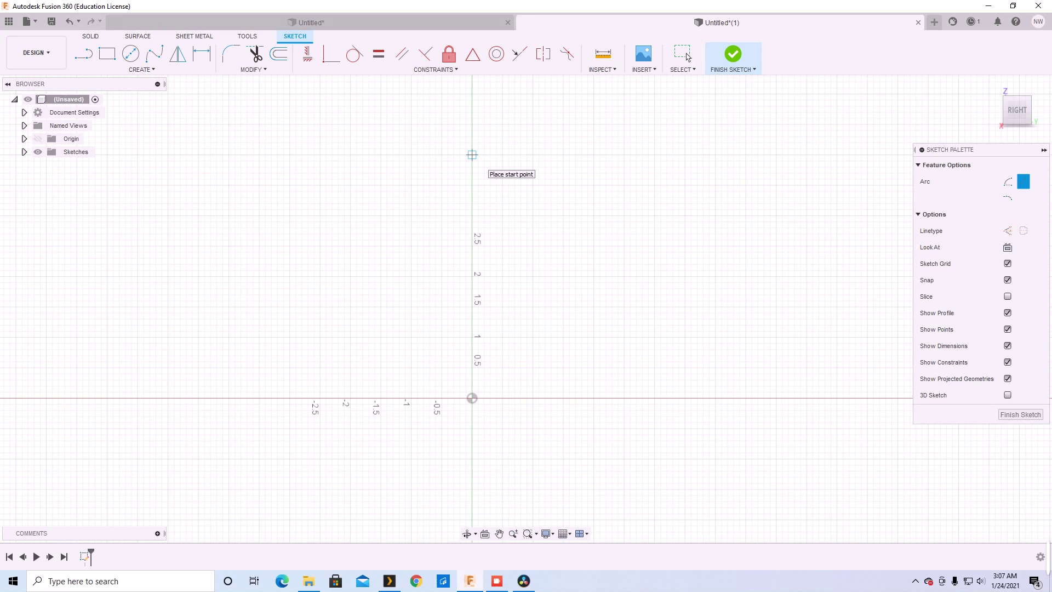
left_click(472, 154)
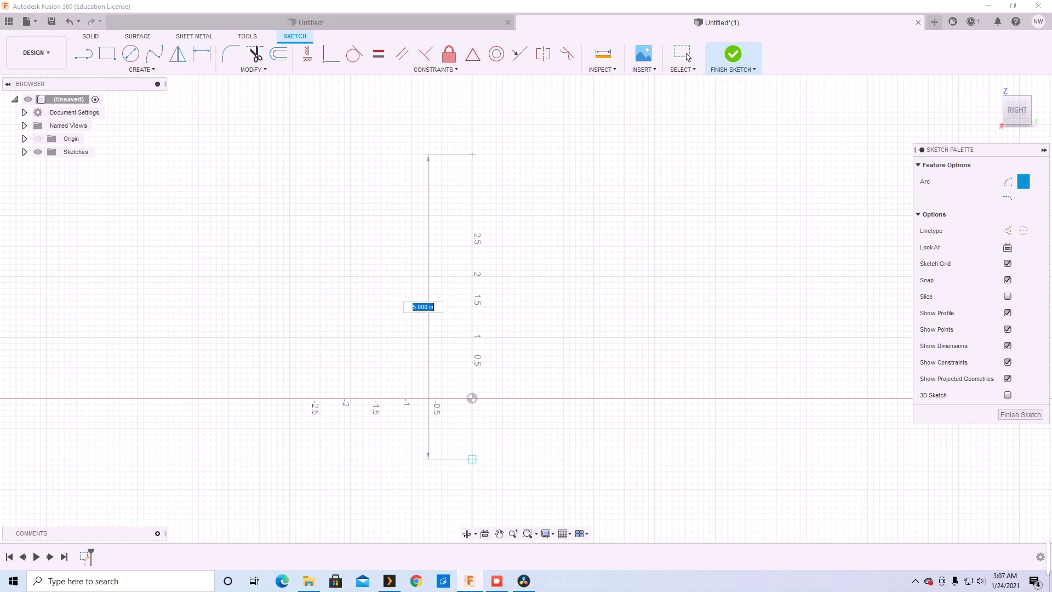
left_click(472, 459)
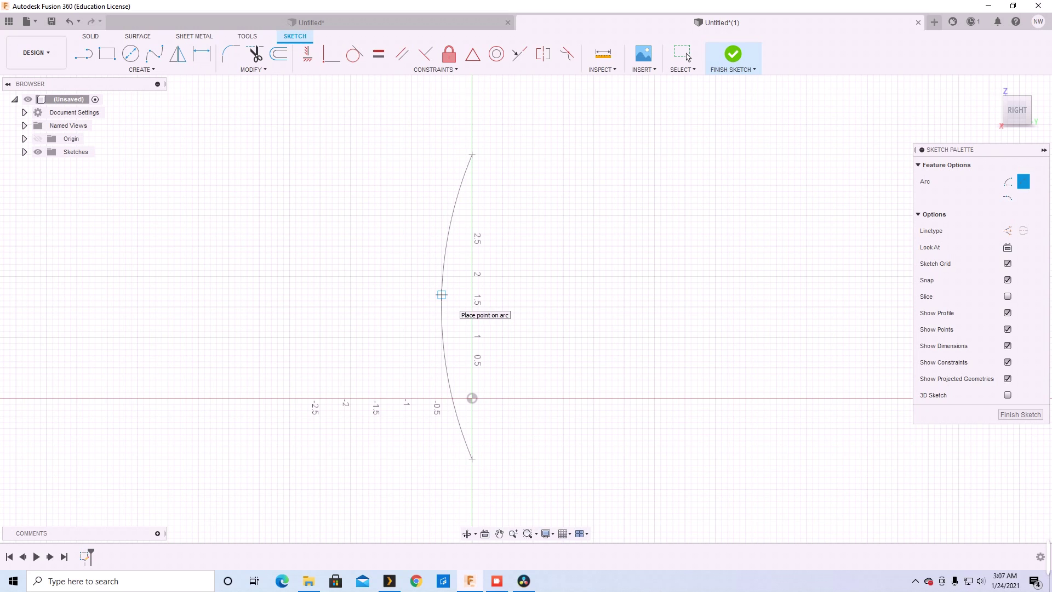
left_click(442, 295)
Step: Close the profile with a straight line along the axis joining the arc's endpoints
left_click(83, 53)
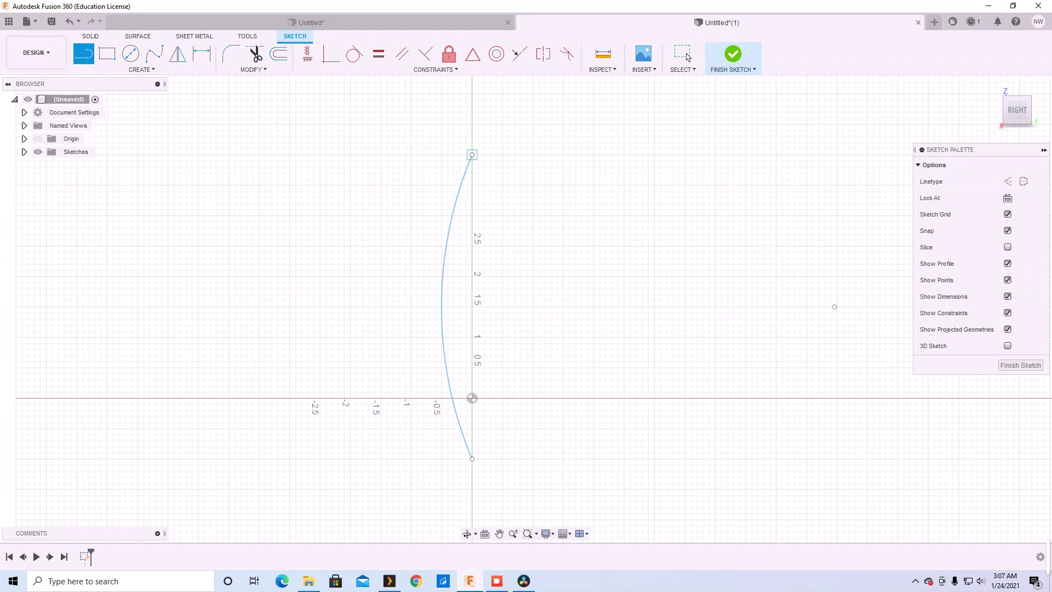
left_click(472, 154)
left_click(472, 458)
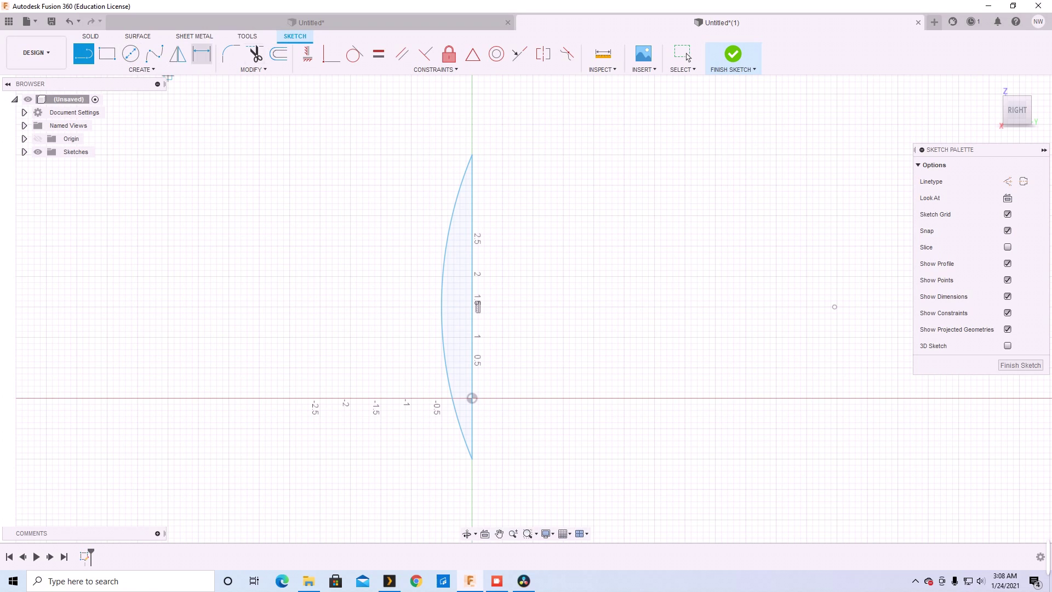
Step: Revolve the closed arc profile 360° about its vertical straight edge into a solid
left_click(90, 36)
left_click(130, 53)
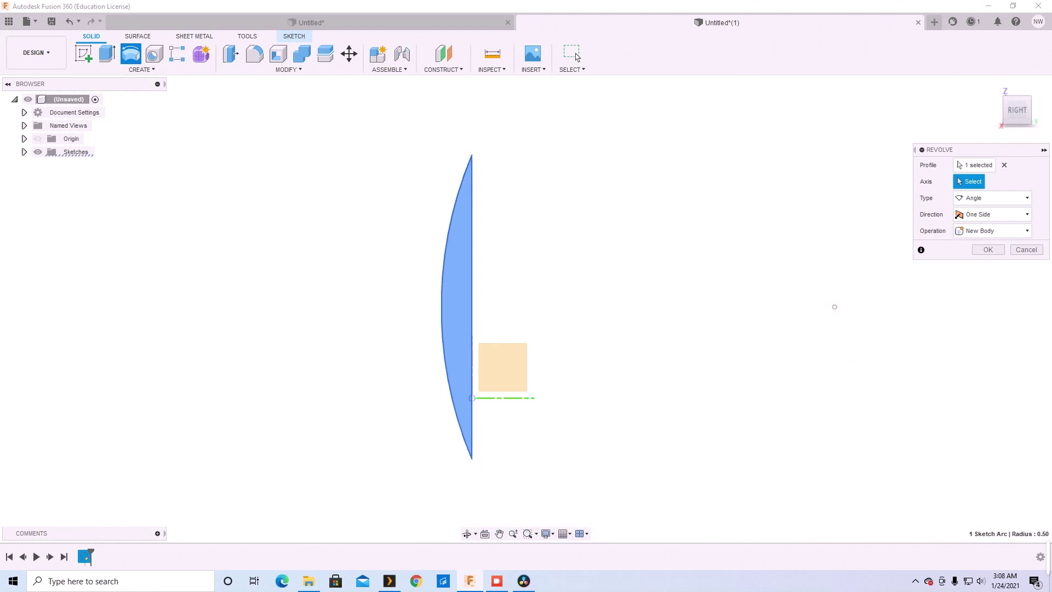
left_click(472, 307)
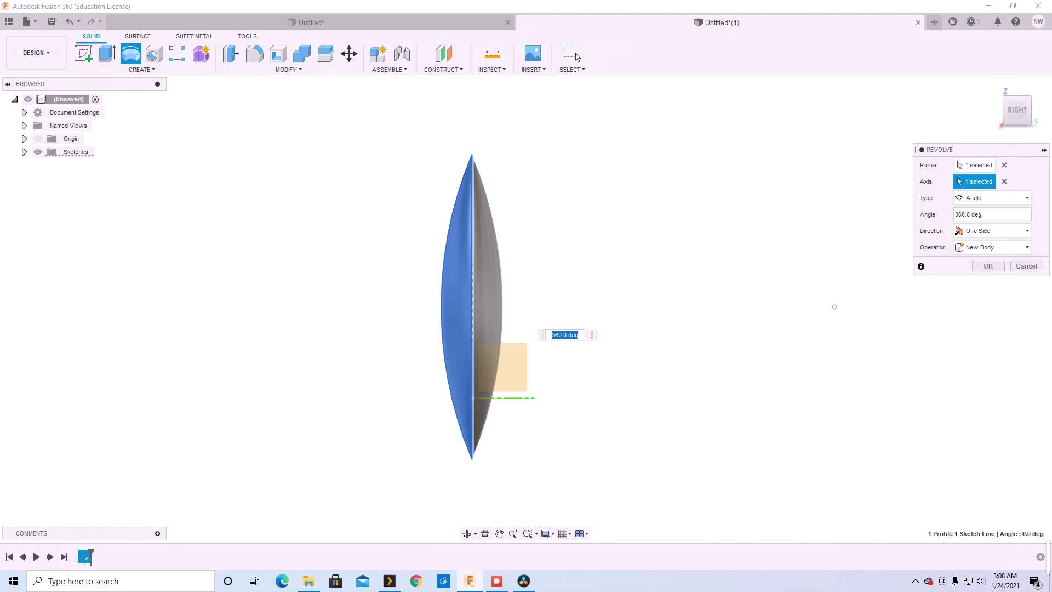
key("Return")
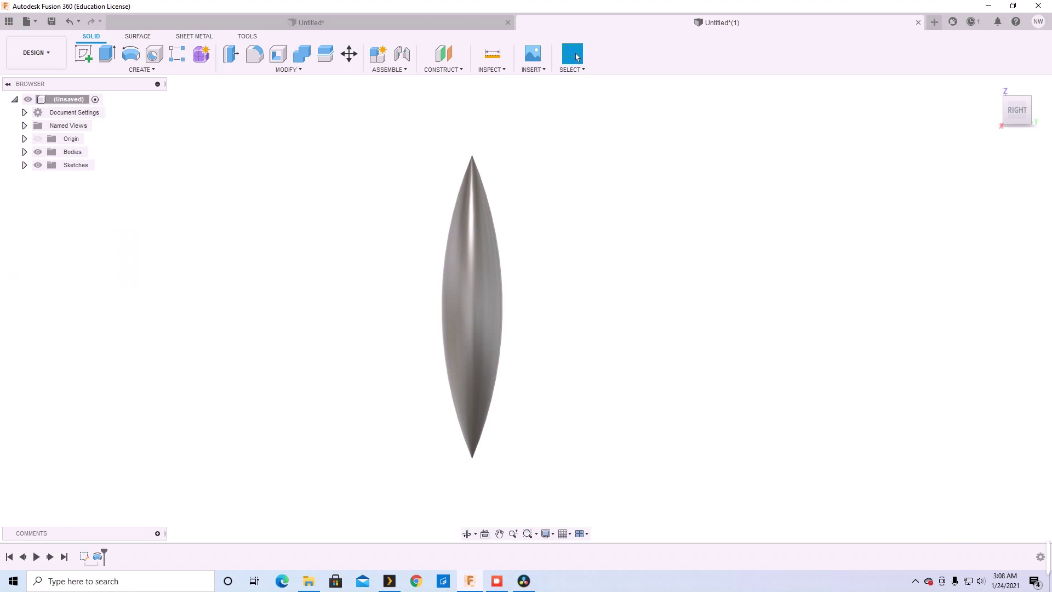
Step: Create a new sketch on the YZ origin plane from the Browser's Origin folder
left_click(24, 139)
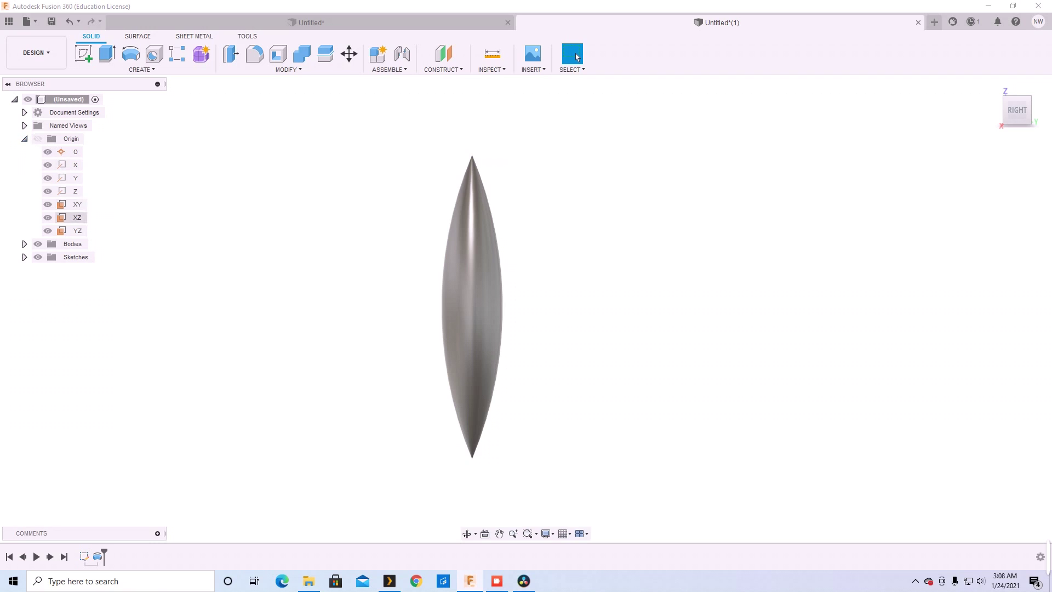
left_click(77, 205)
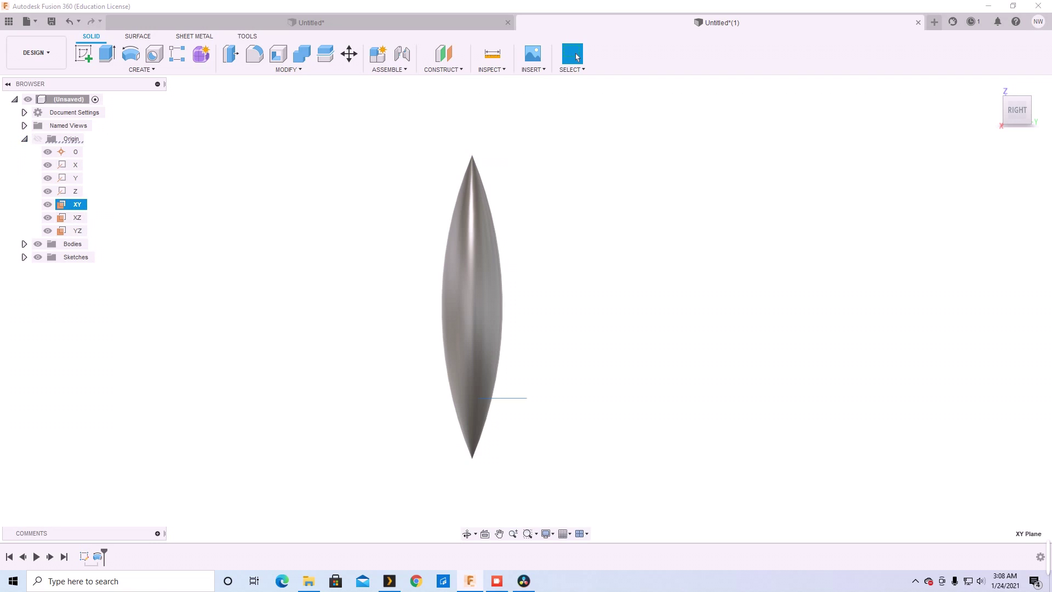
left_click(76, 231)
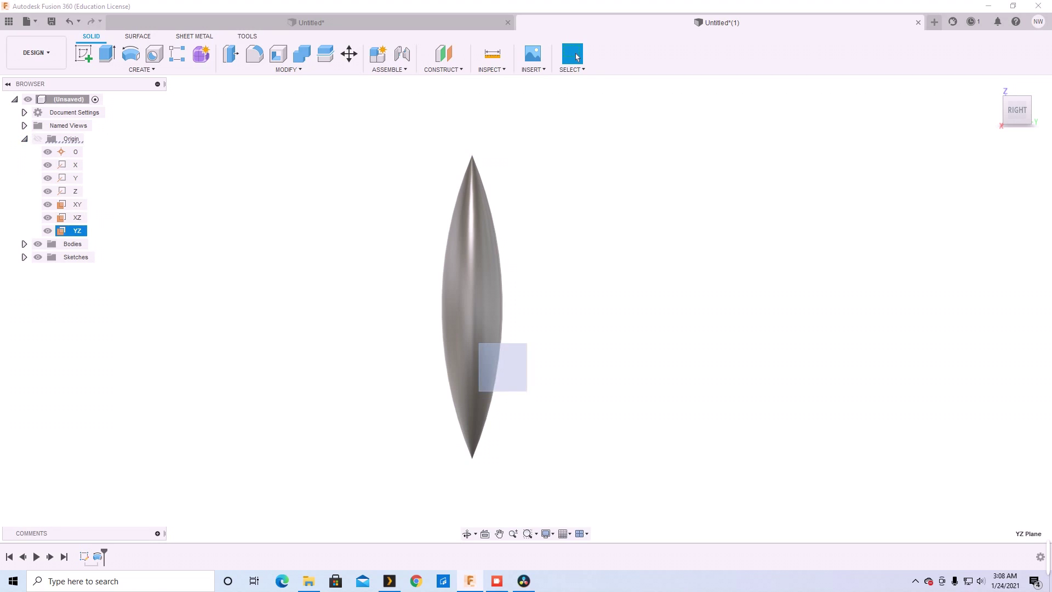
right_click(79, 232)
left_click(110, 253)
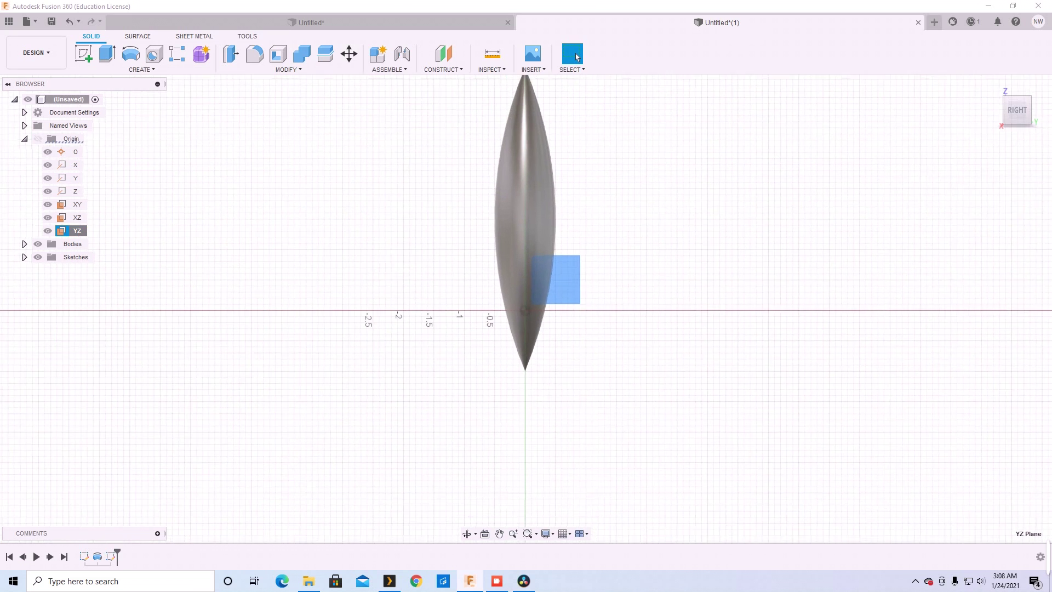
key("l")
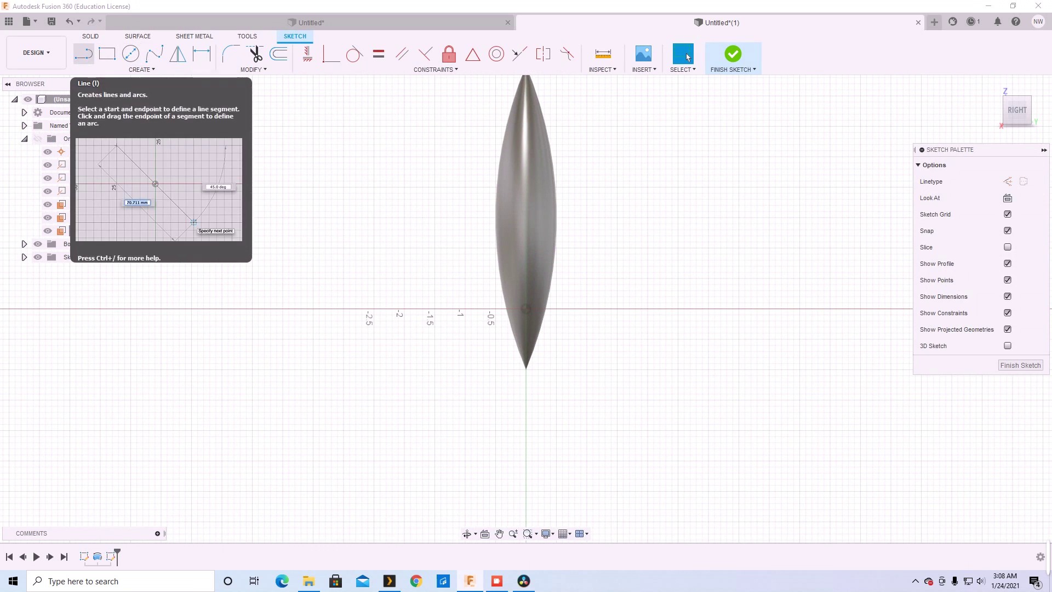
key("Escape")
Step: Draw the fin's curved edge as a 3-point arc beside the body
key("r")
left_click(142, 69)
mouse_move(123, 117)
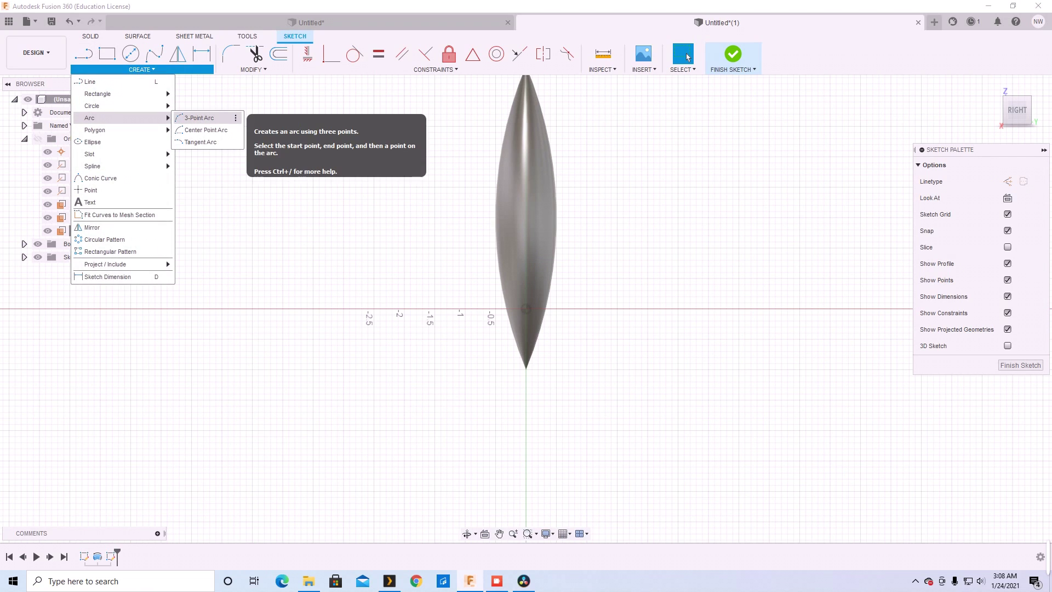
left_click(199, 118)
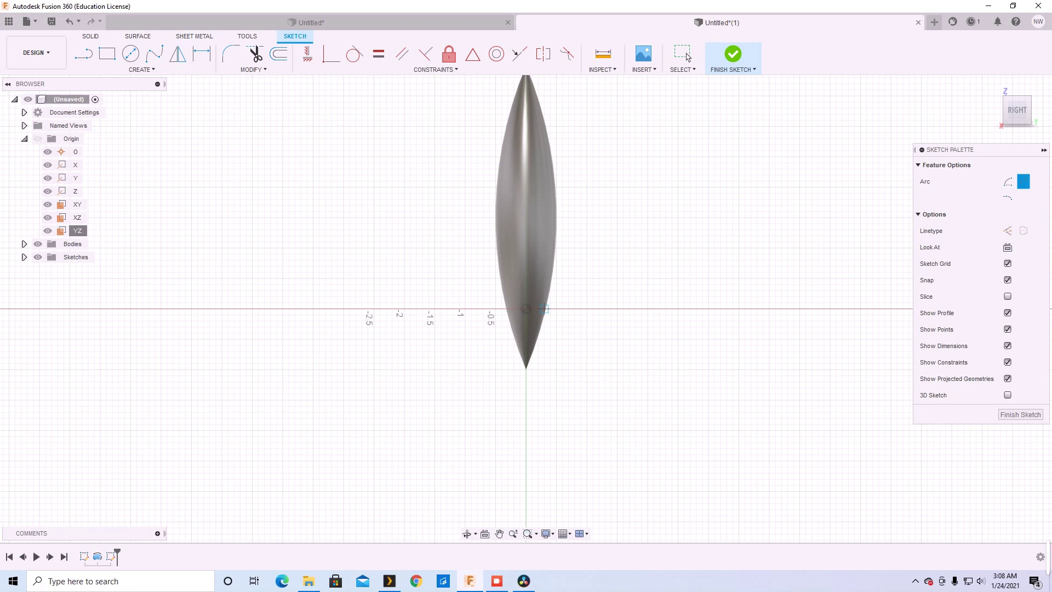
scroll(542, 308, "up", 2)
scroll(542, 310, "up", 1)
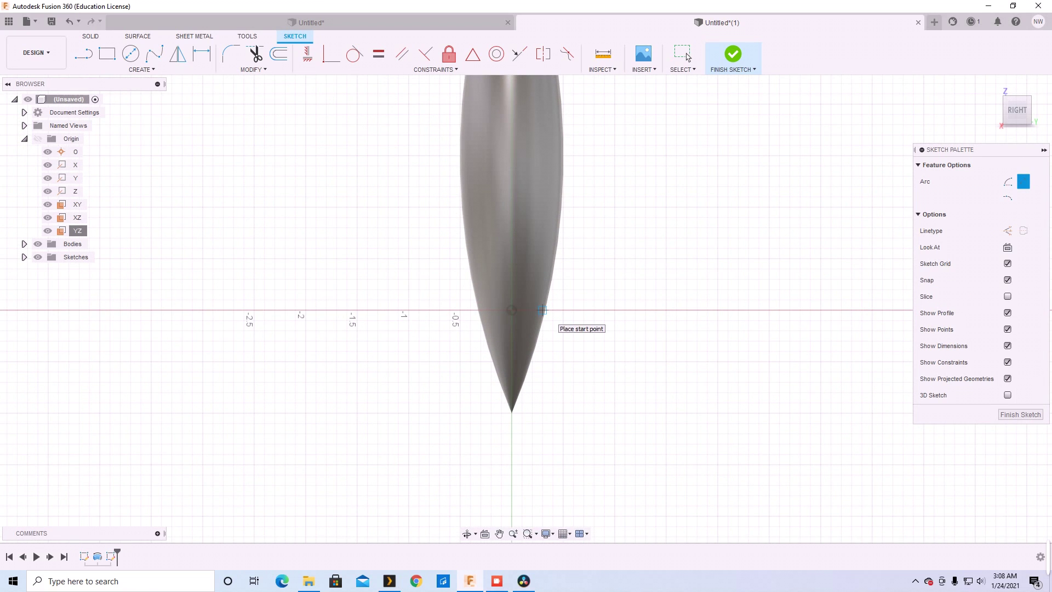
left_click(542, 309)
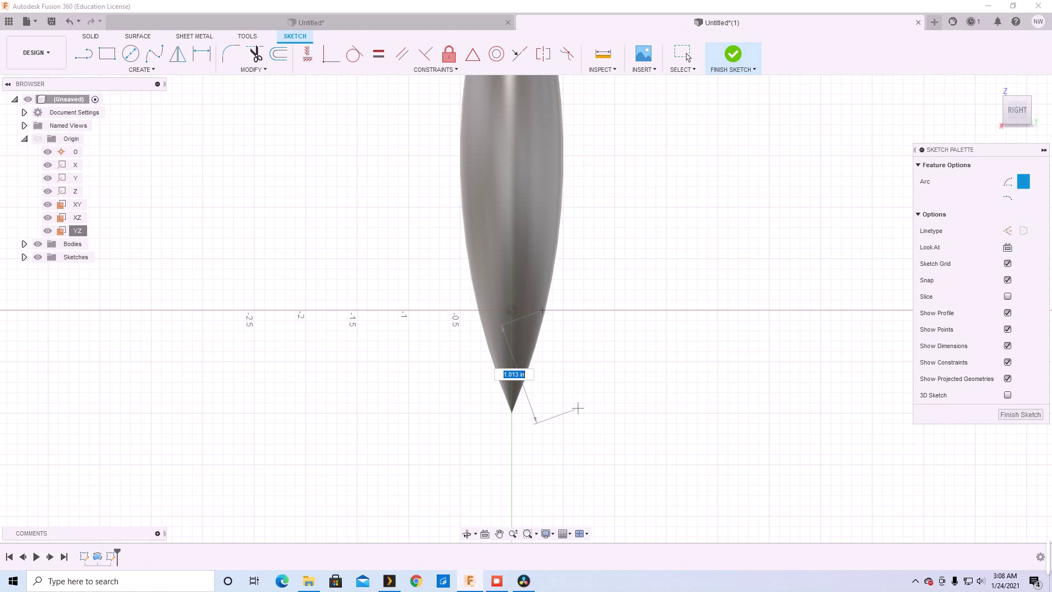
left_click(584, 413)
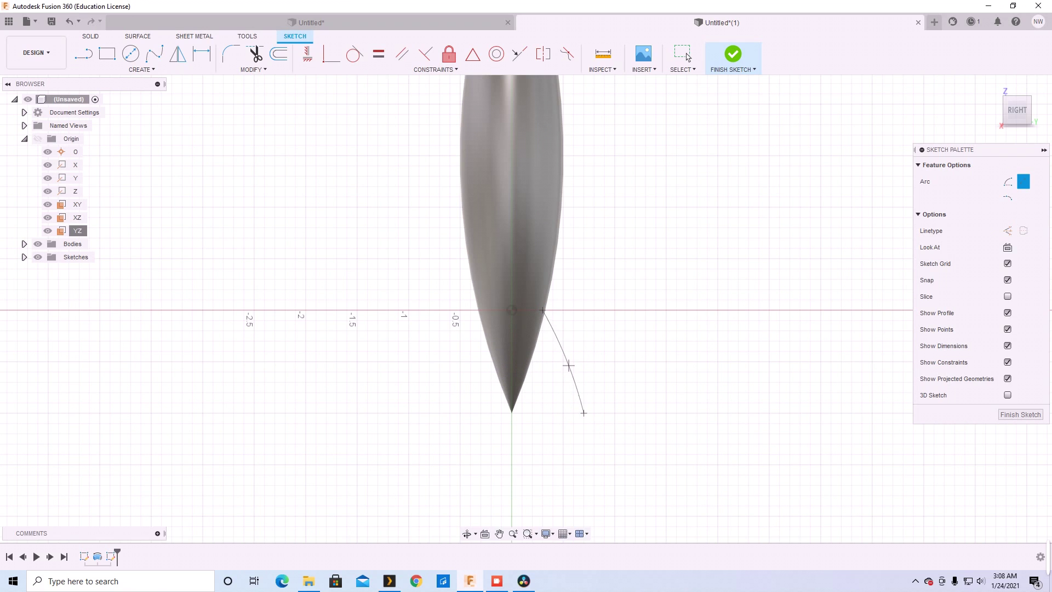
left_click(569, 366)
Step: Draw a short 0.3 in horizontal base line from the arc's lower end
key("l")
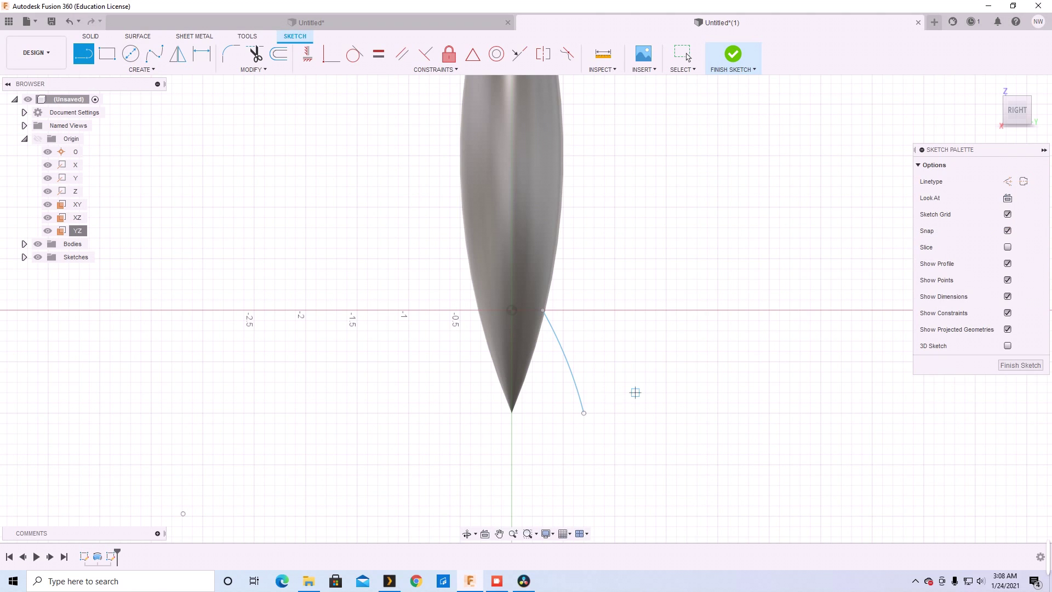
left_click(583, 413)
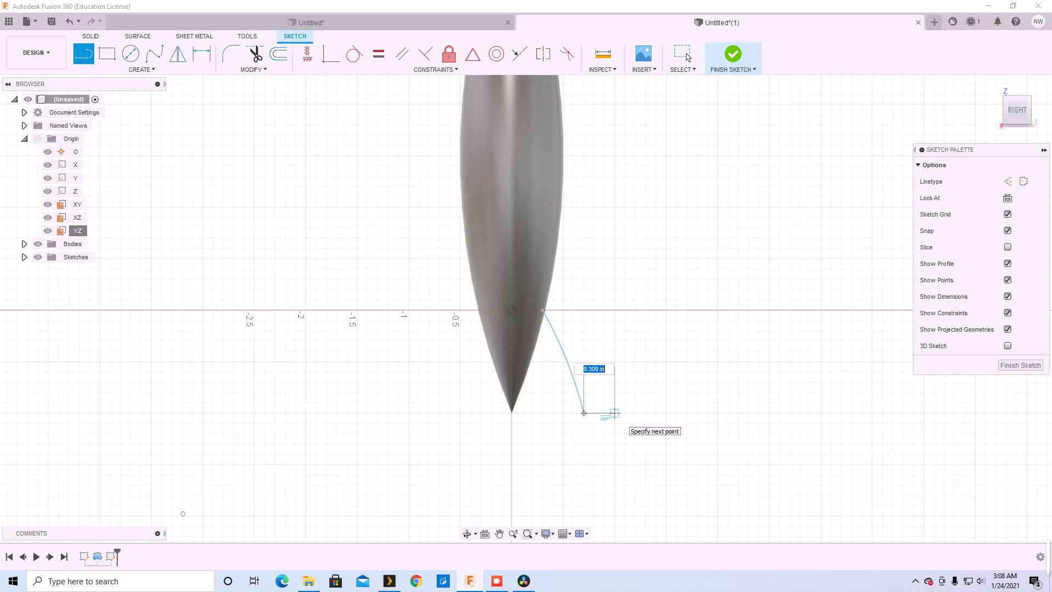
left_click(614, 412)
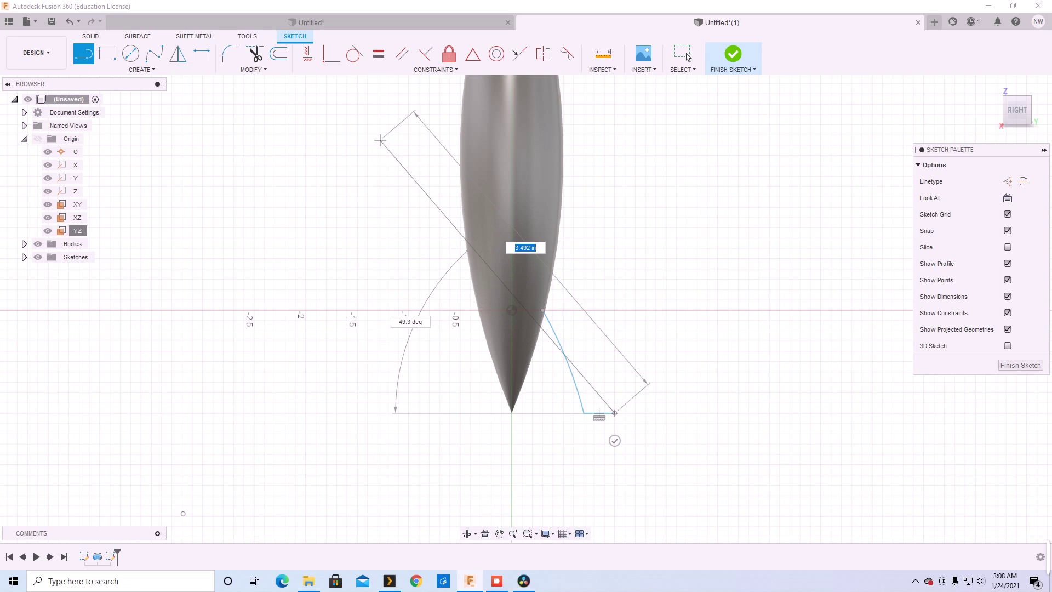
left_click(142, 70)
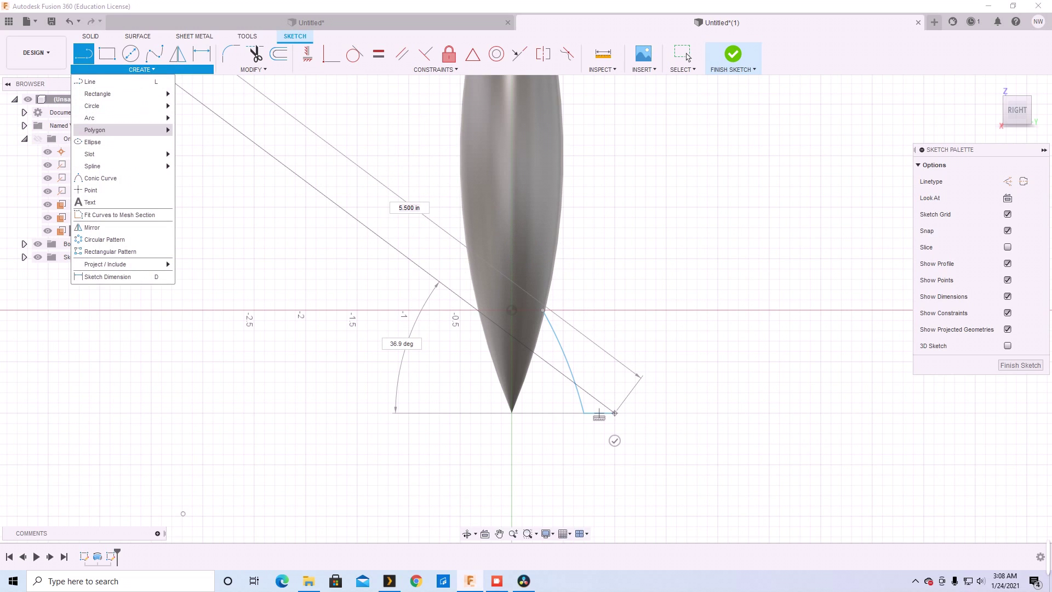
Step: Draw the fin's outer 3-point arc from the base line up to the body
mouse_move(123, 129)
left_click(202, 115)
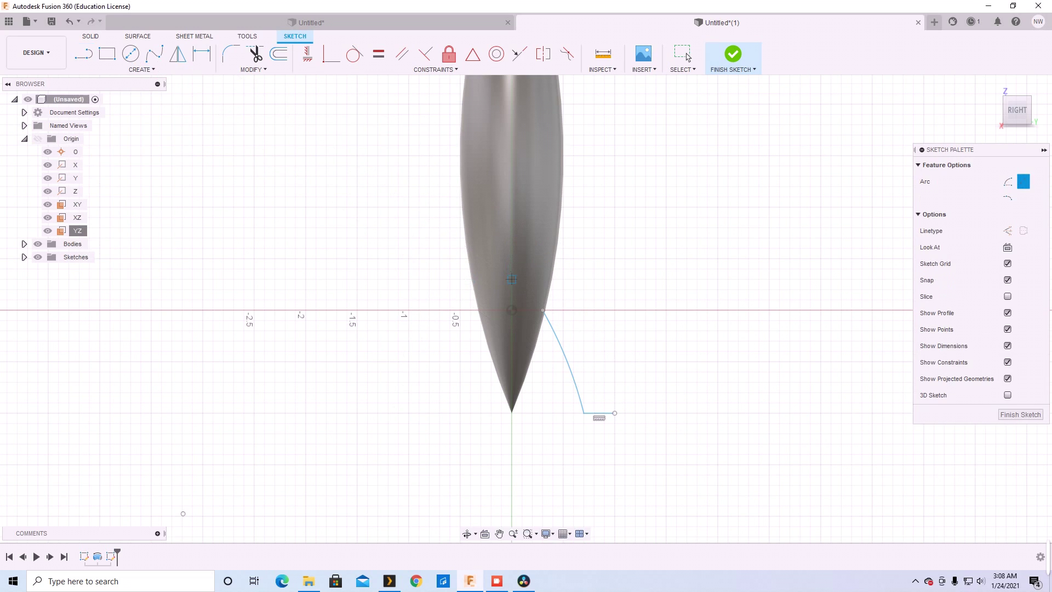
left_click(615, 413)
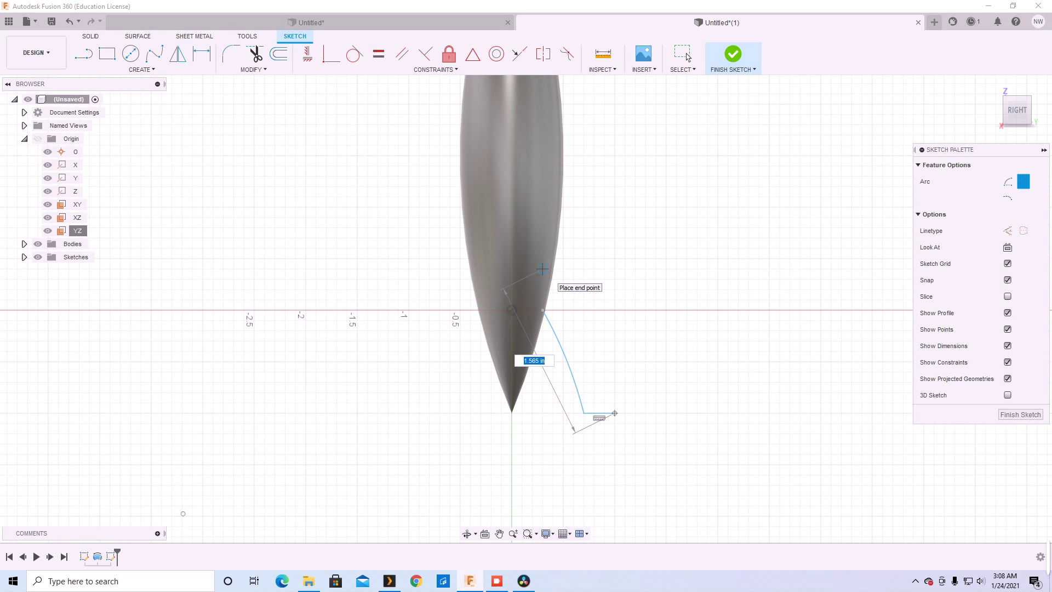
key("Escape")
left_click(542, 268)
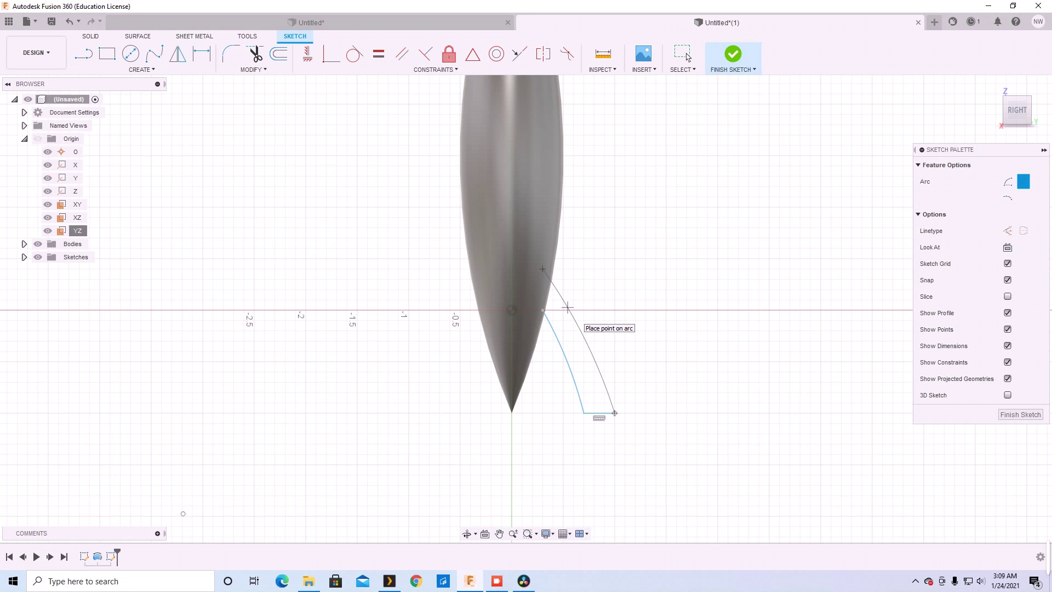
left_click(568, 308)
Step: Close the gap at the top of the fin with a short line
key("l")
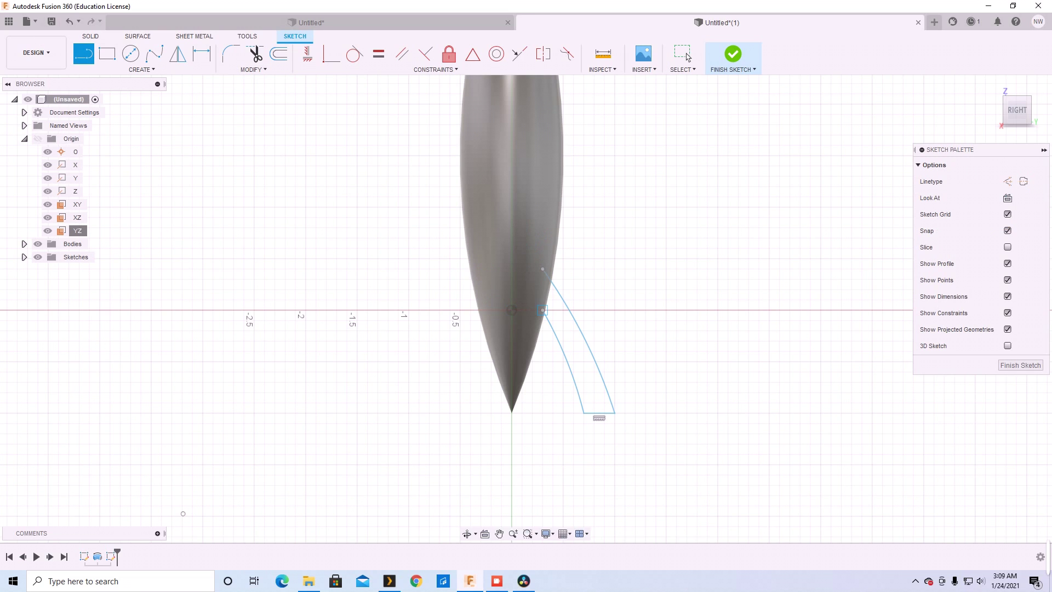
left_click(542, 310)
left_click(542, 268)
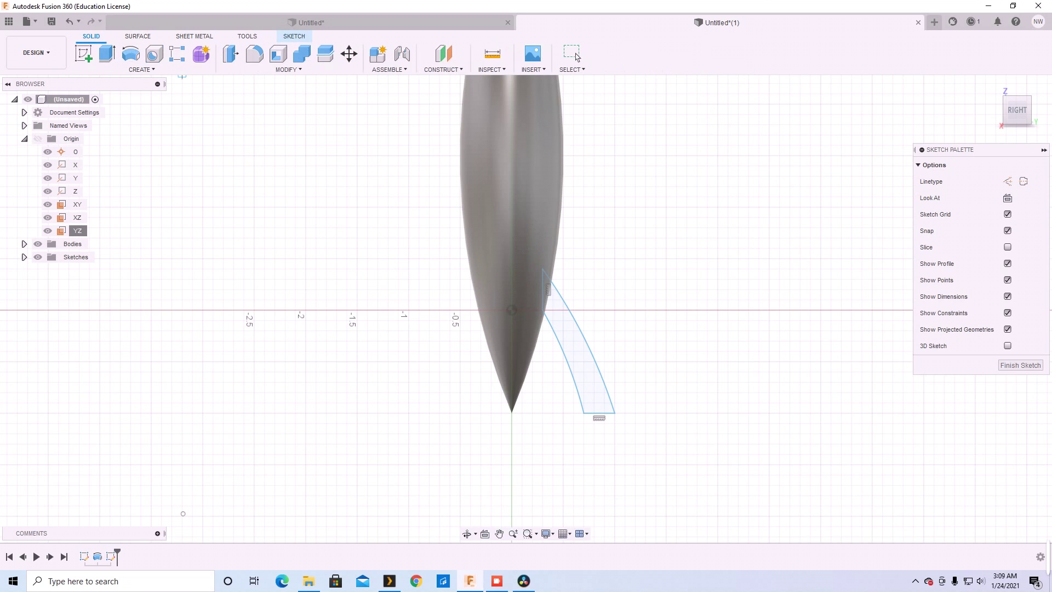
Step: Extrude the fin profile 0.1 in symmetrically, which produces an unwanted cut
key("s")
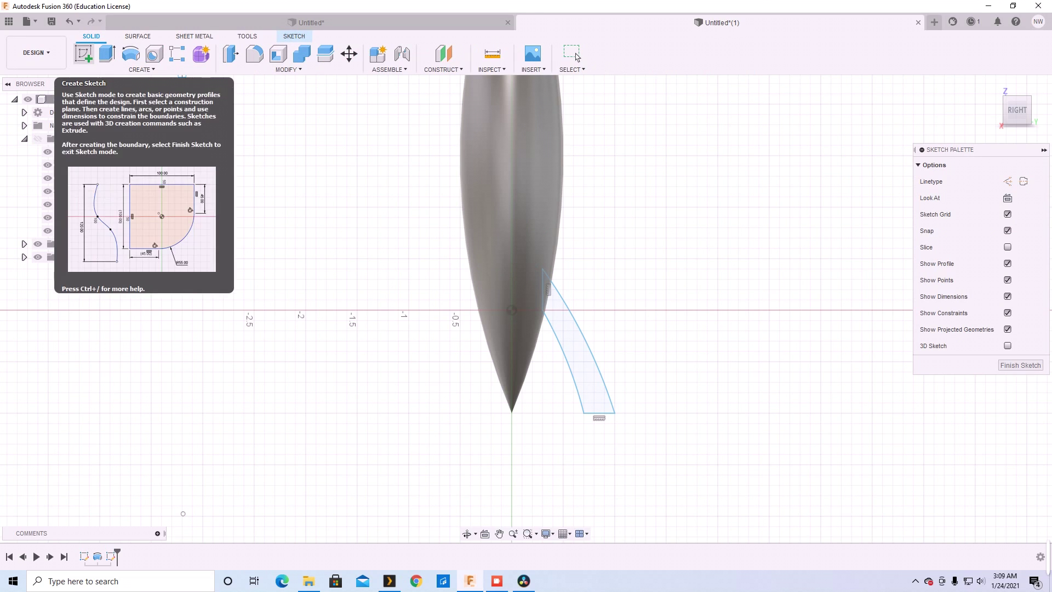
key("e")
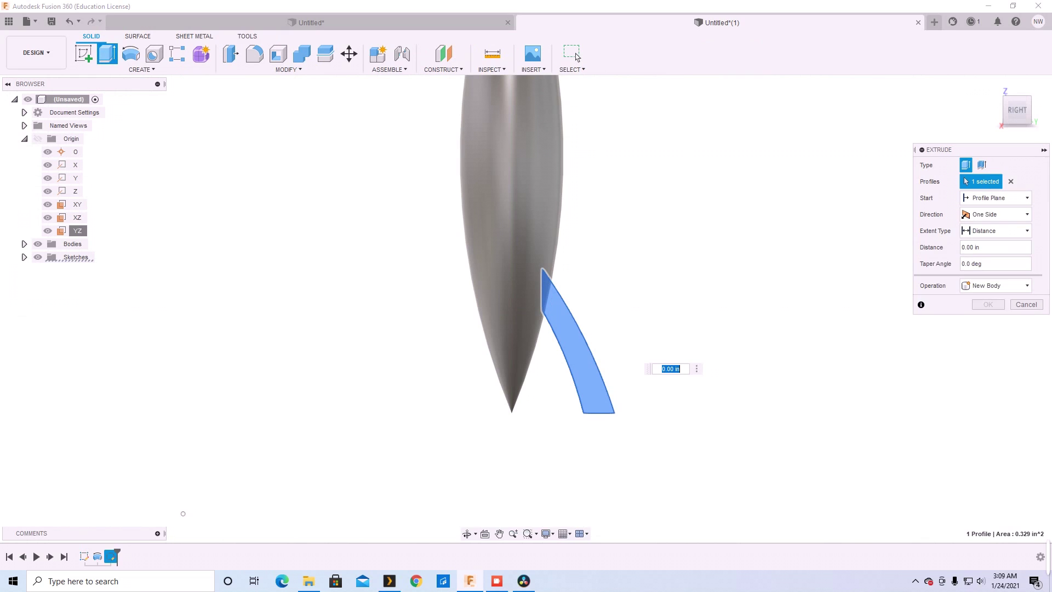
key("Tab")
key("space")
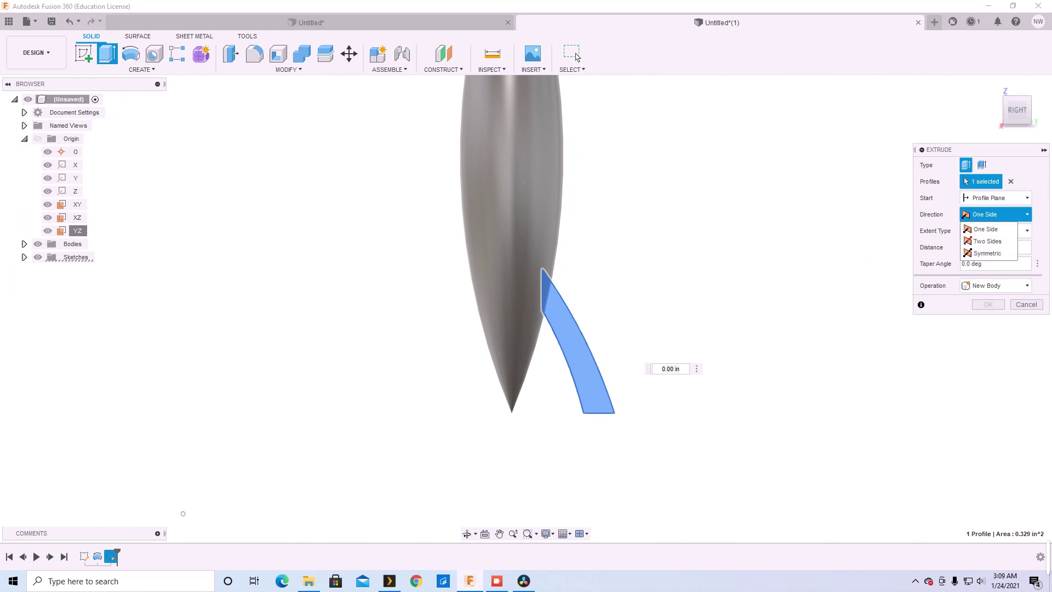
key("Return")
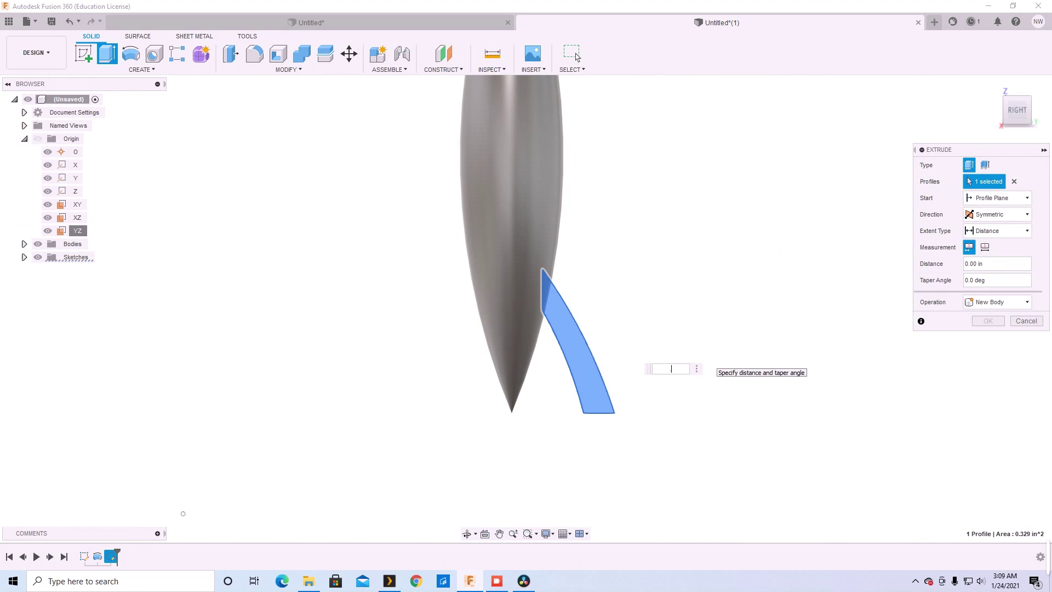
type(".1")
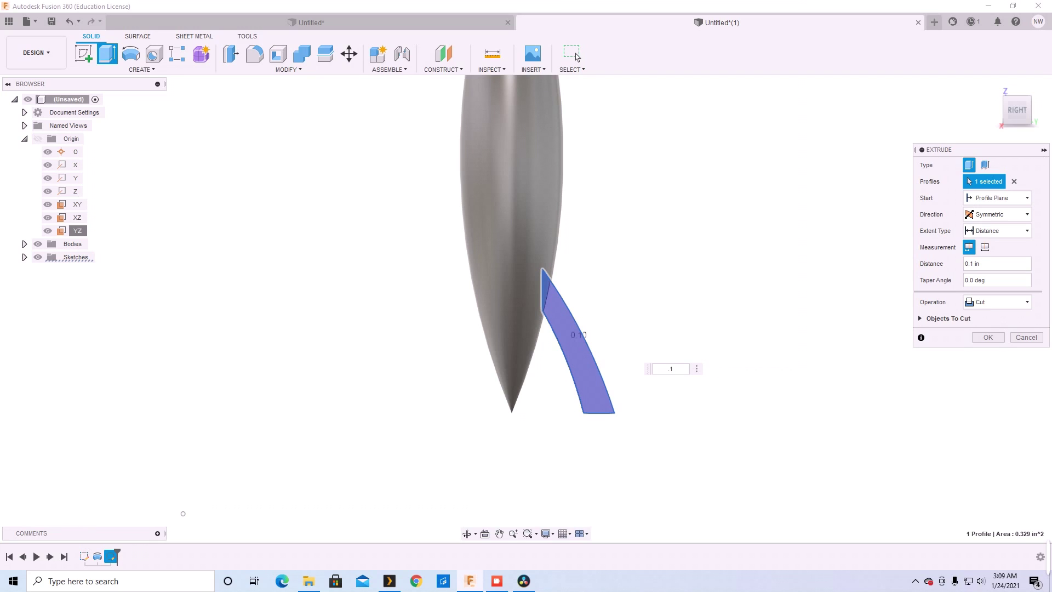
key("Return")
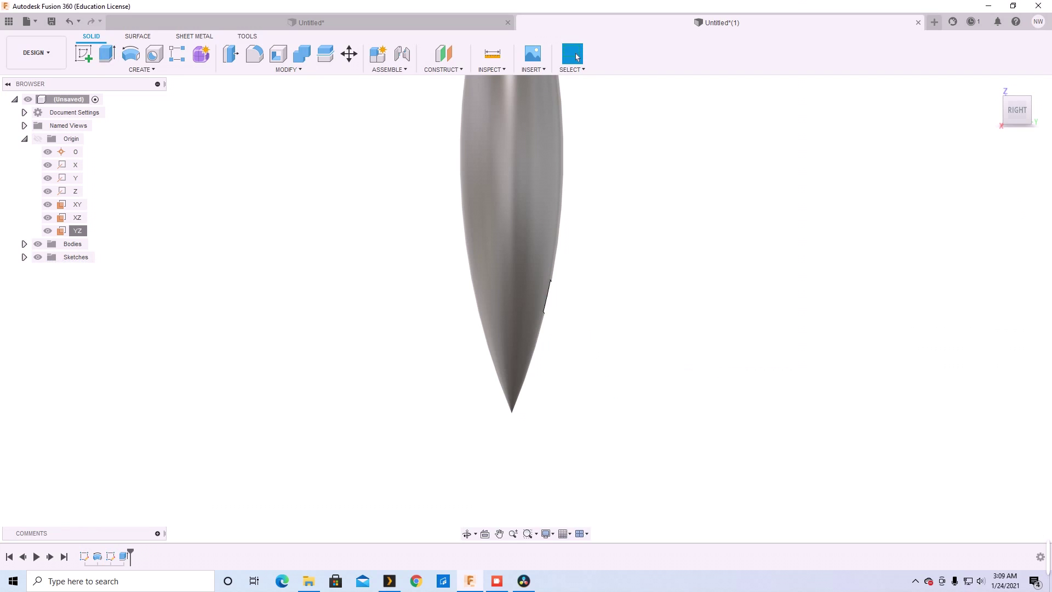
Step: Undo the cut and restart Extrude on the fin profile
key("ctrl+z")
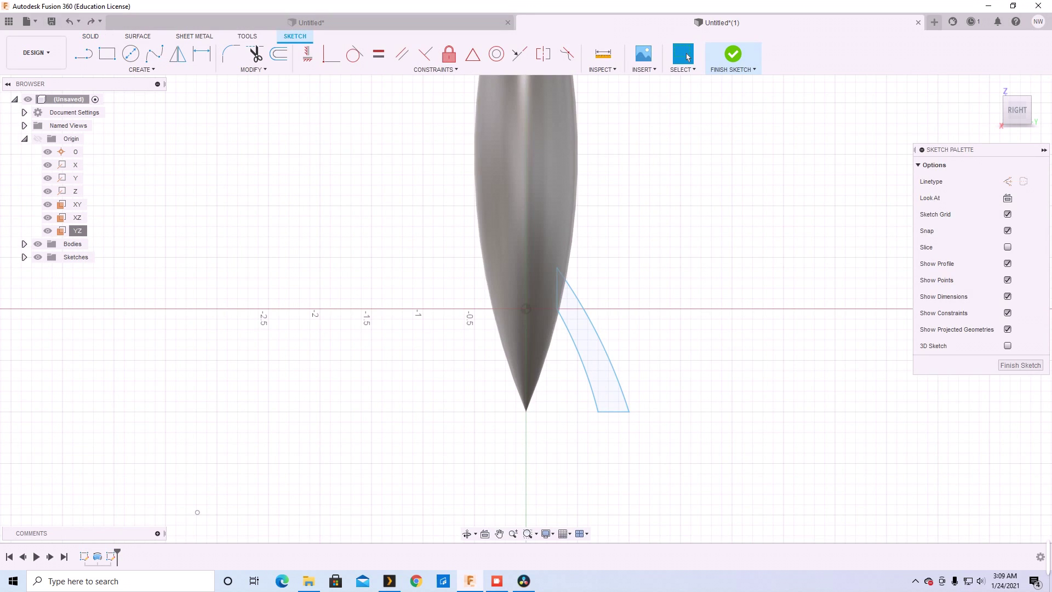
key("ctrl+z")
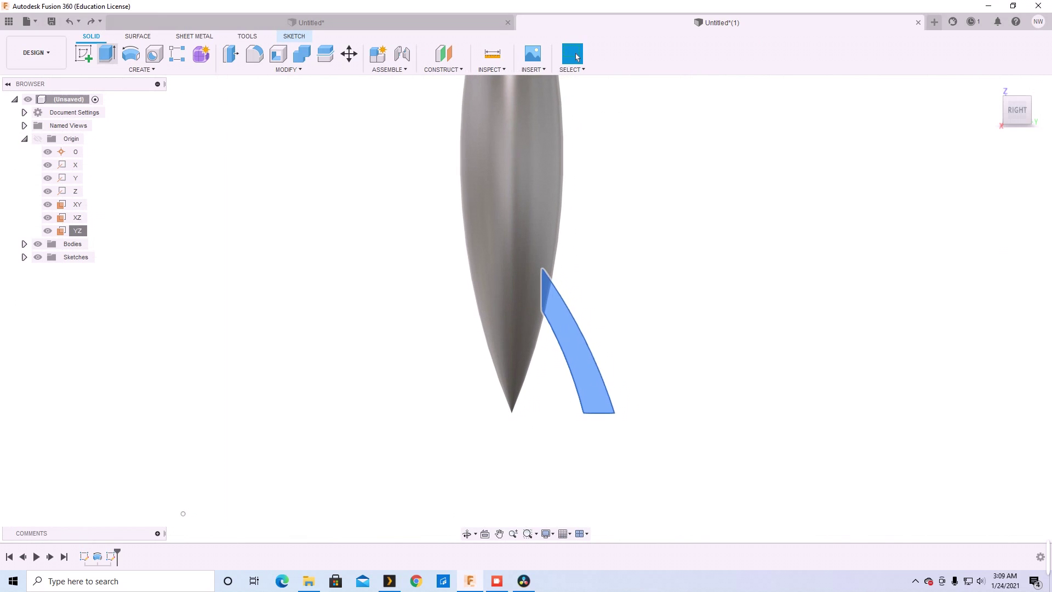
key("e")
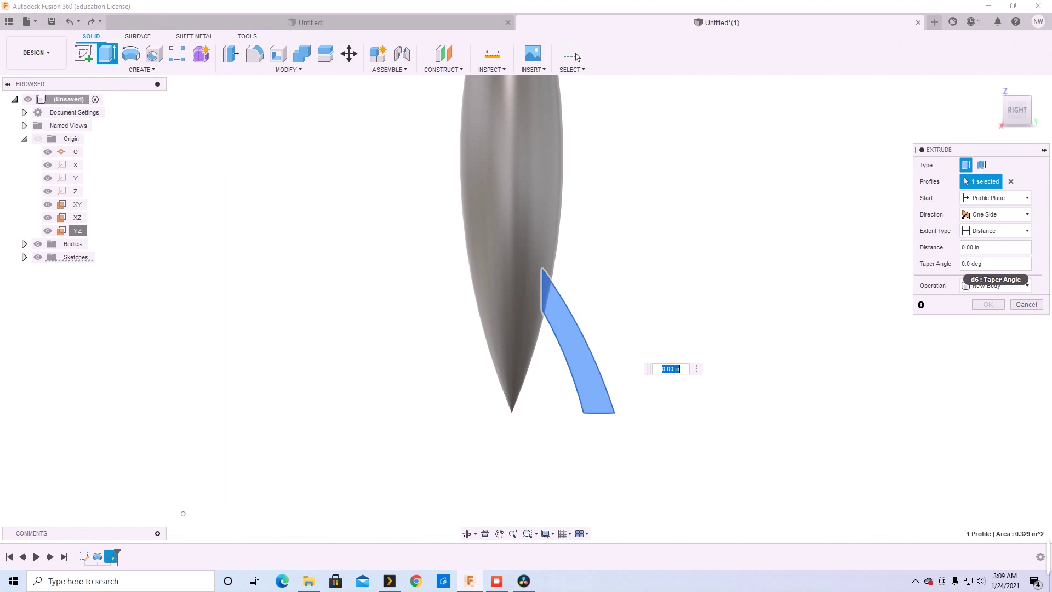
Step: Extrude the fin as a Join with Symmetric direction and 0.1 in distance
key("Tab")
key("Tab")
key("alt+Down")
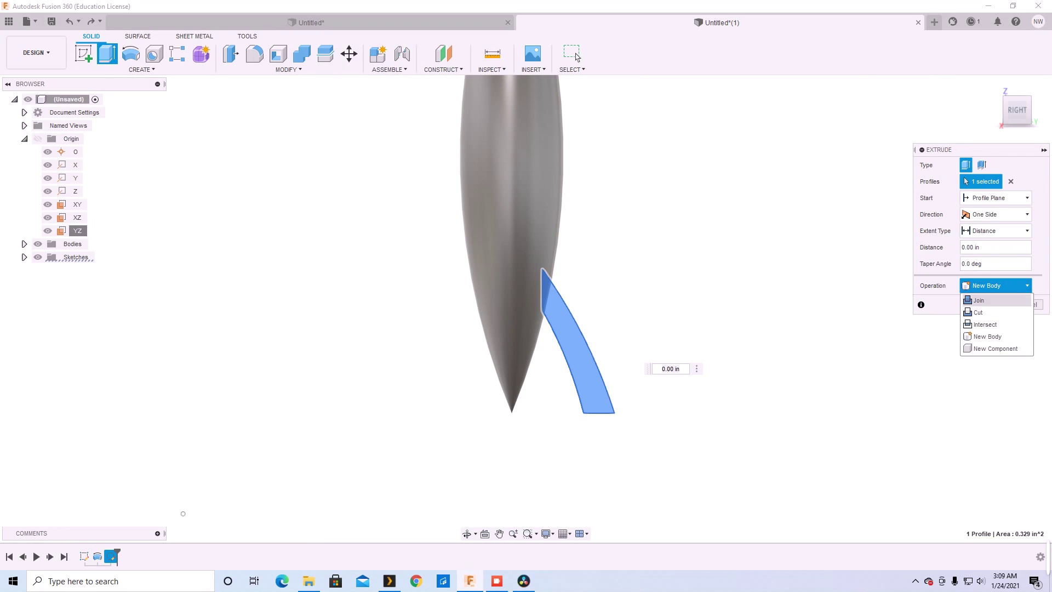
key("Return")
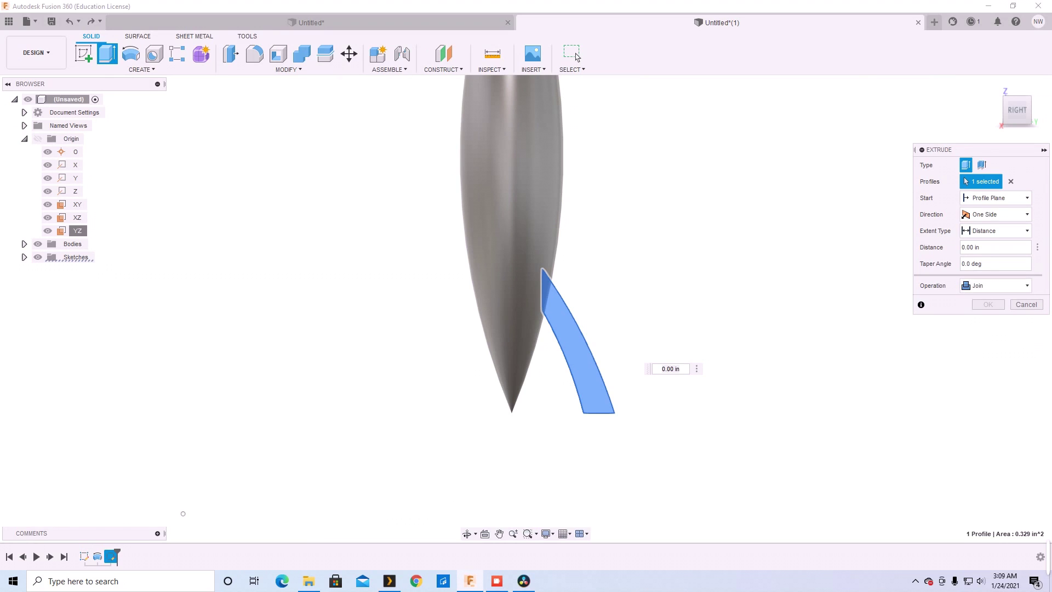
key("shift+Tab")
key("shift+Tab")
key("alt+Down")
key("Down")
key("Down")
key("Return")
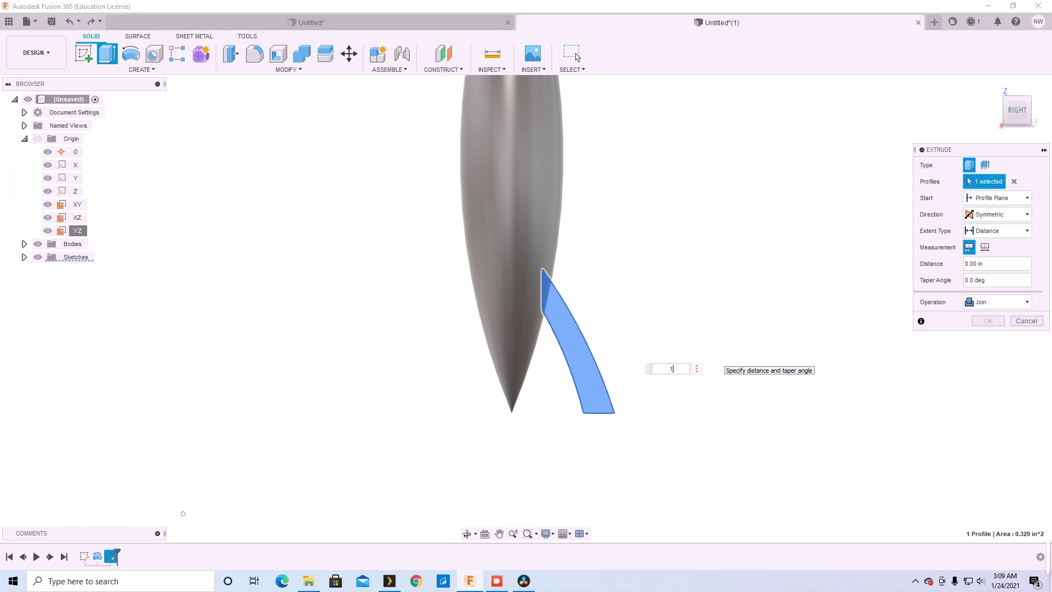
key("Return")
key("Return")
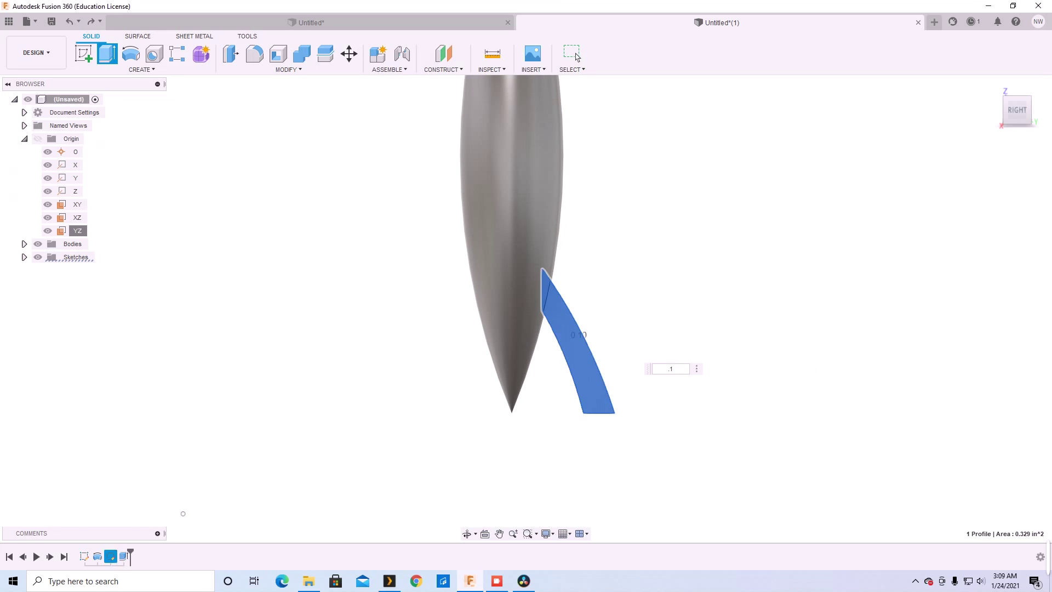
Step: Edit the fin's extrude feature, changing its symmetric distance to 0.05 in
middle_click_drag(576, 56, 576, 57, "shift")
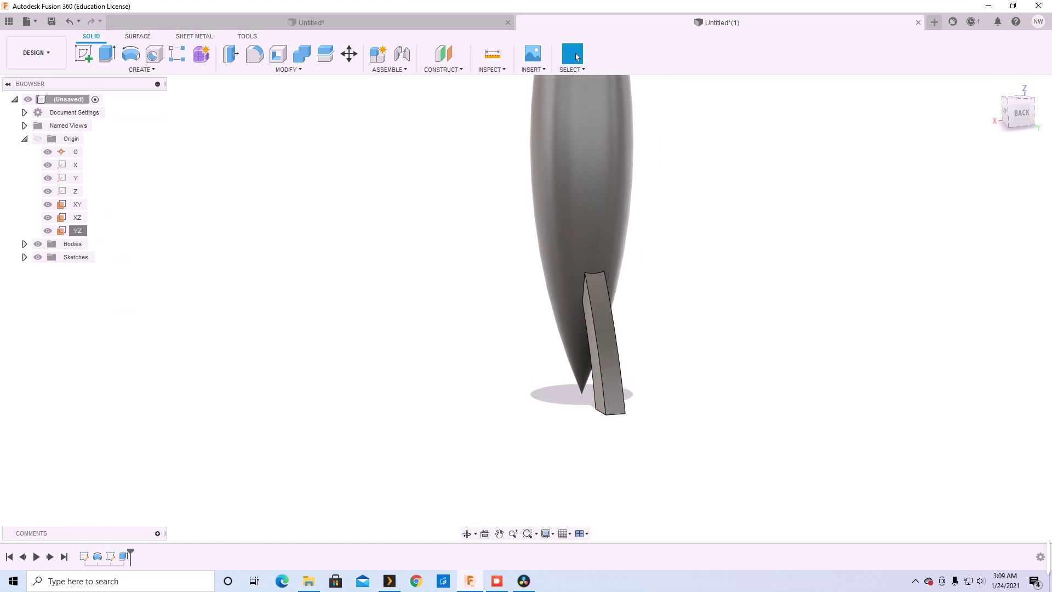
left_click(603, 340)
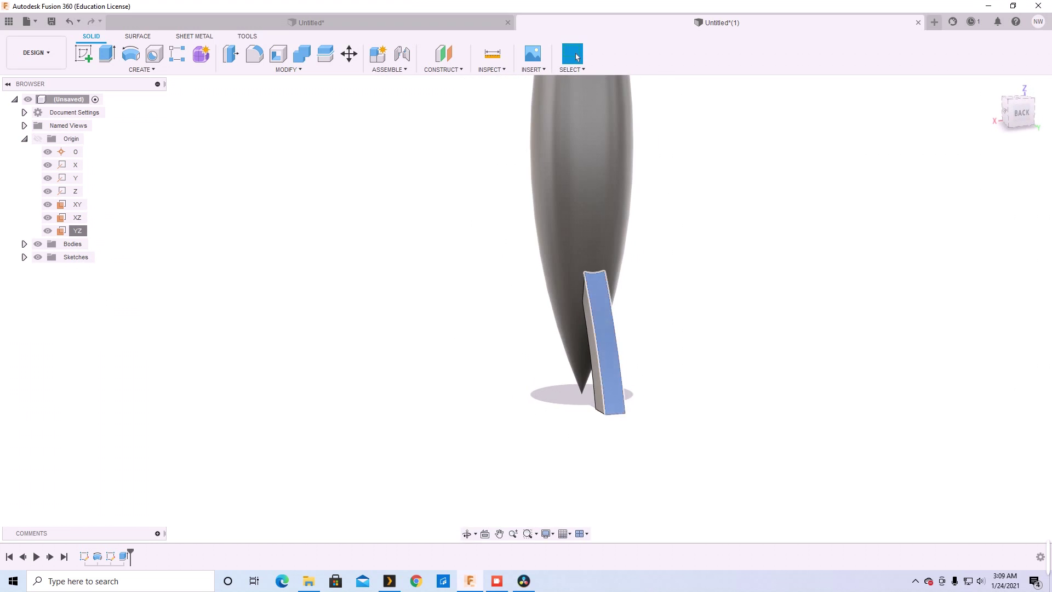
right_click(601, 353)
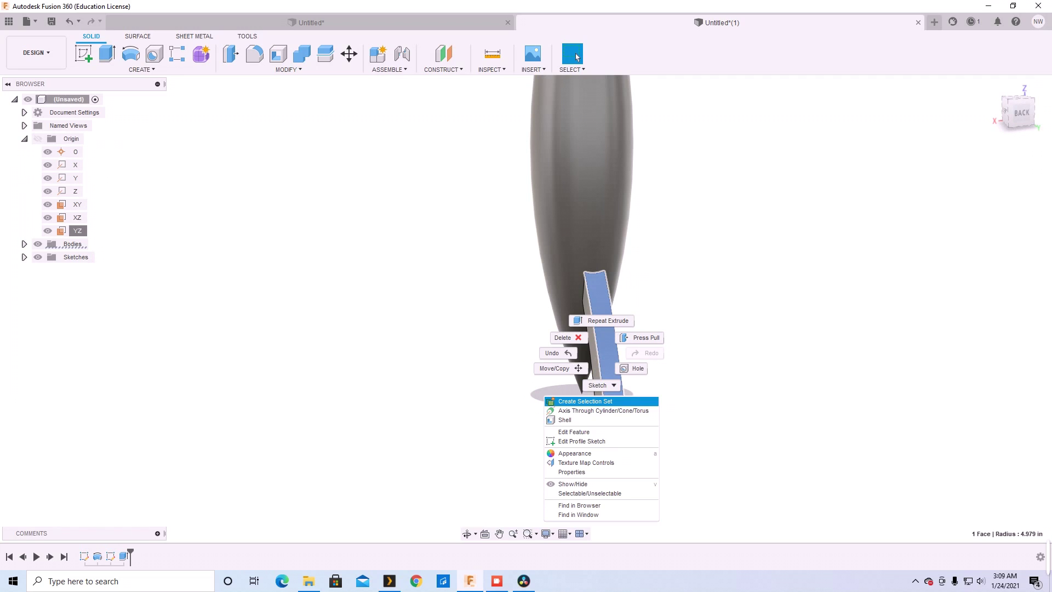
key("Down")
key("Down")
key("Down")
key("Return")
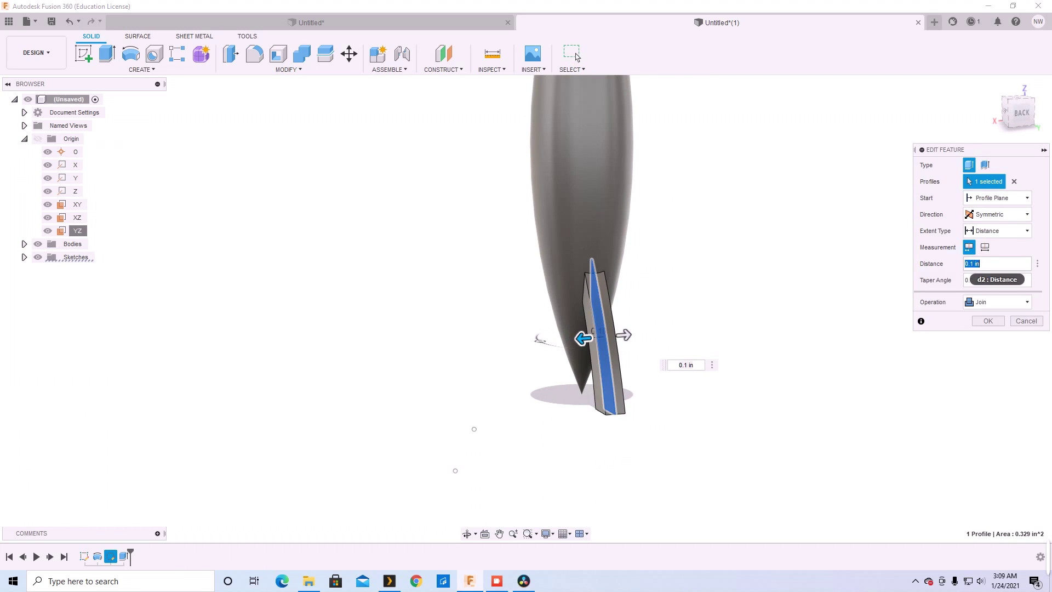
type("5")
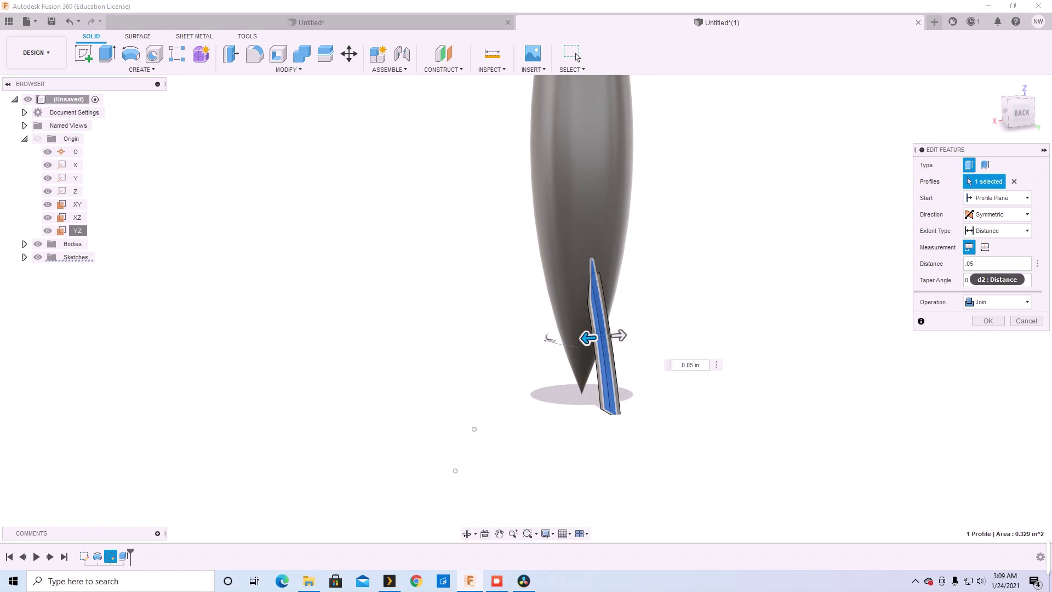
key("Return")
middle_click_drag(577, 56, 576, 57, "shift")
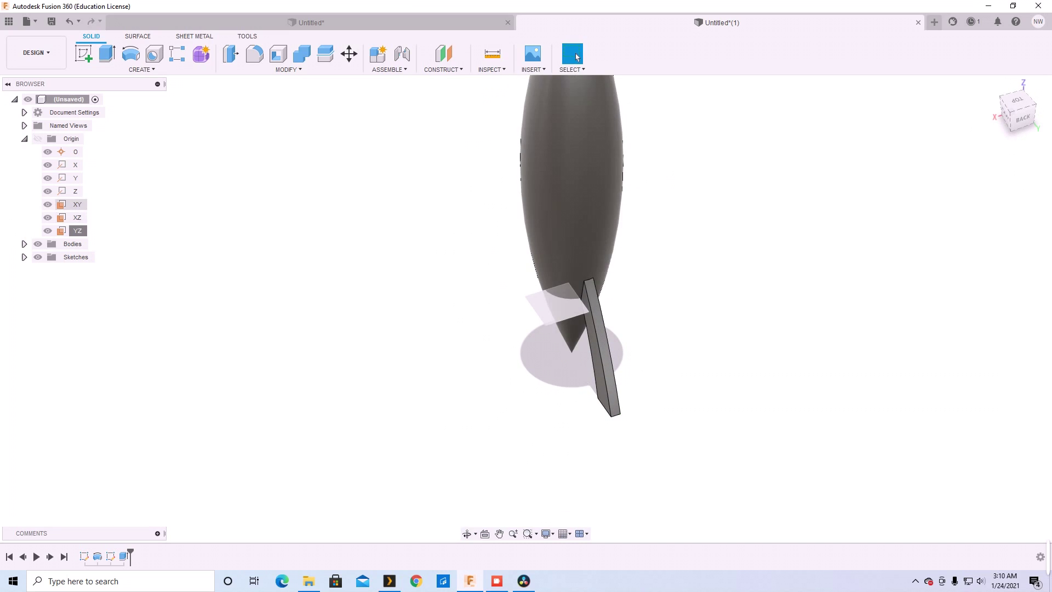
Step: On a new XY-plane sketch, draw a circle centred at the origin reaching the body outline
right_click(77, 205)
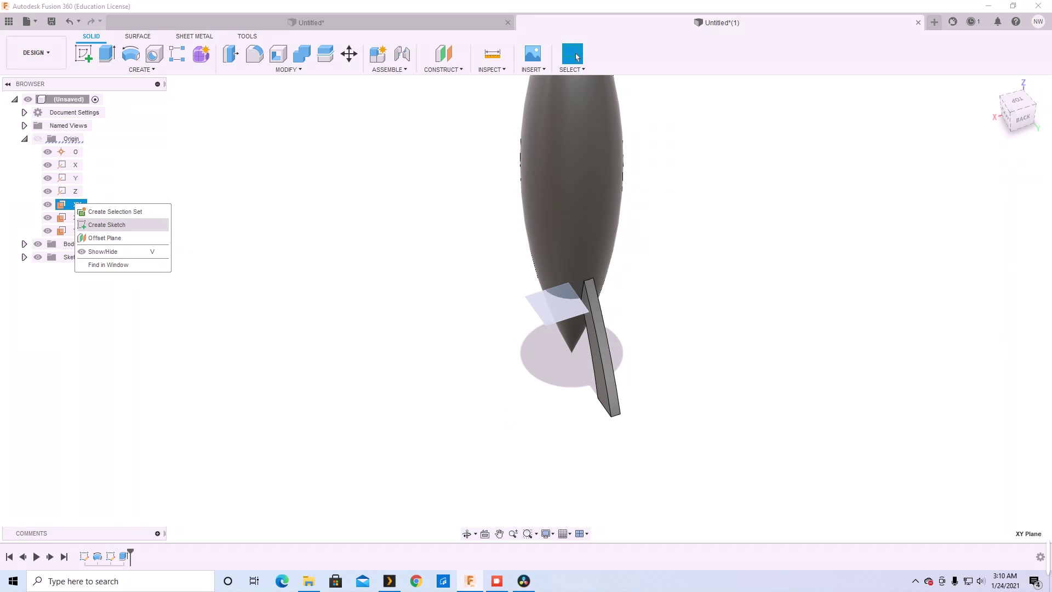
left_click(107, 225)
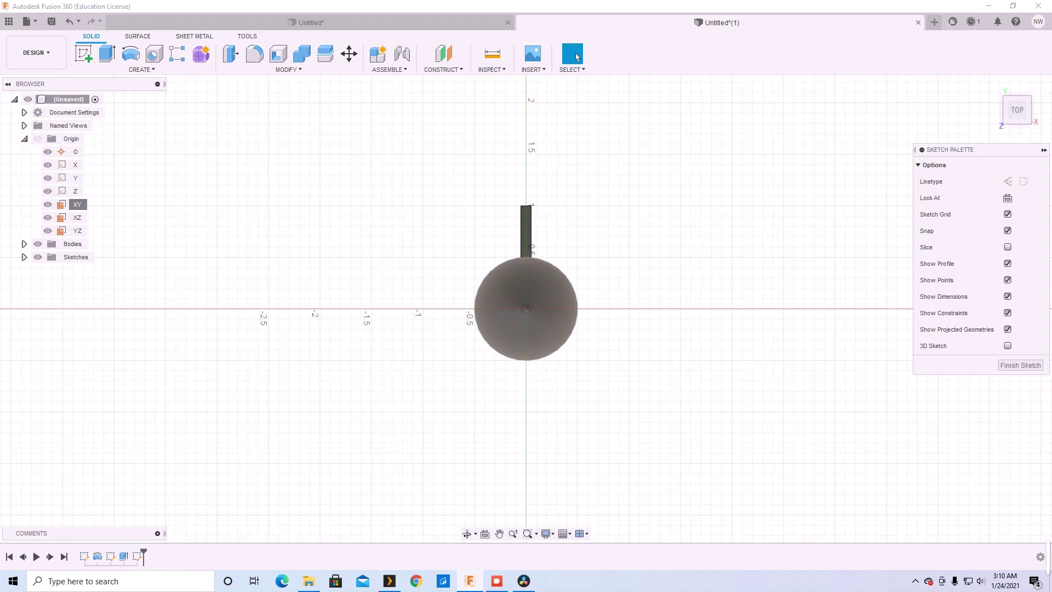
key("c")
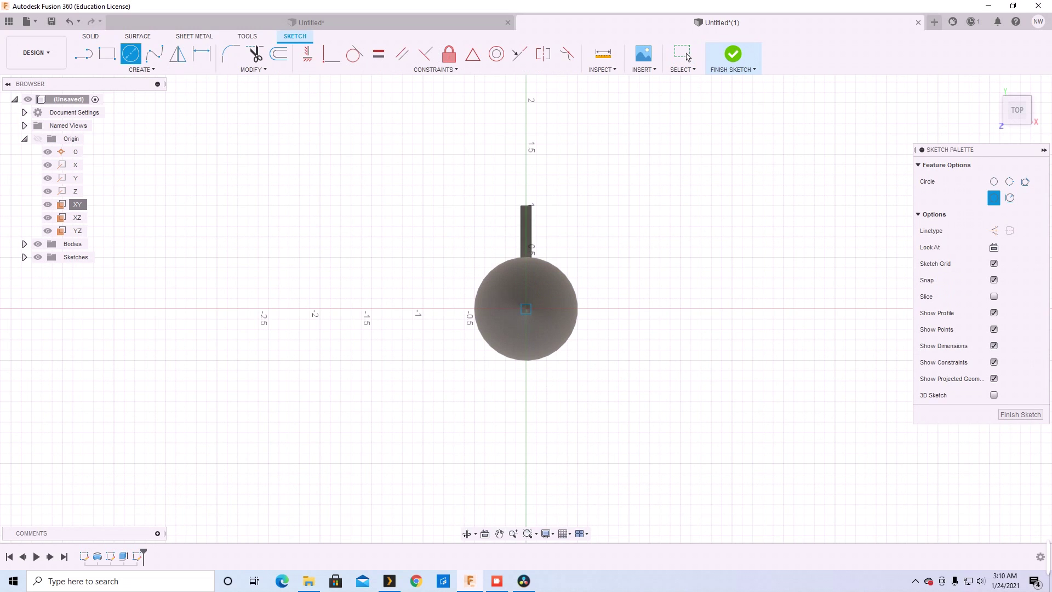
left_click(526, 309)
left_click(525, 258)
right_click(439, 242)
left_click(480, 242)
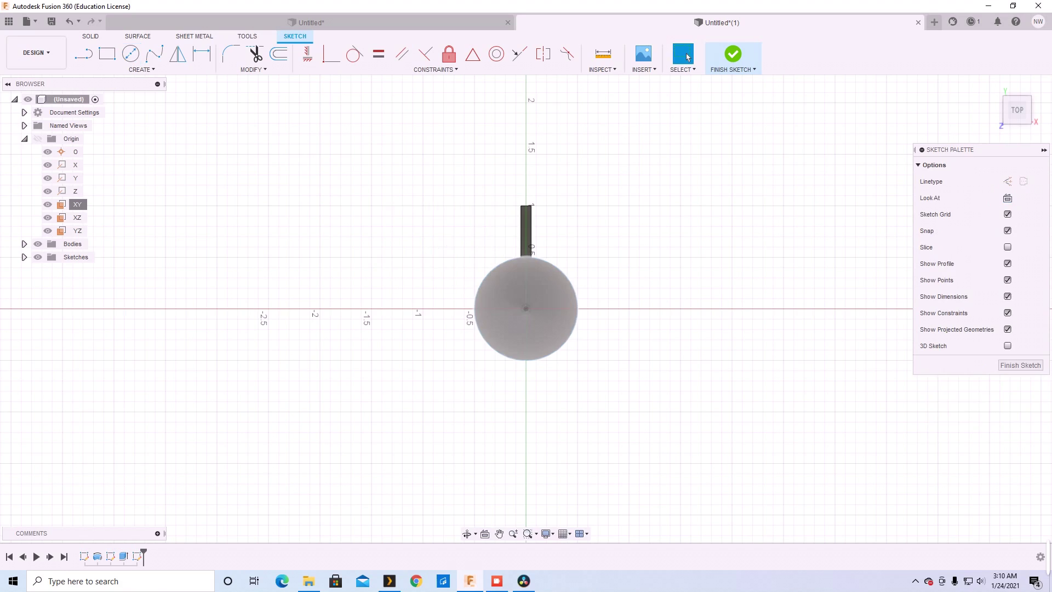
middle_click_drag(479, 243, 449, 176, "shift")
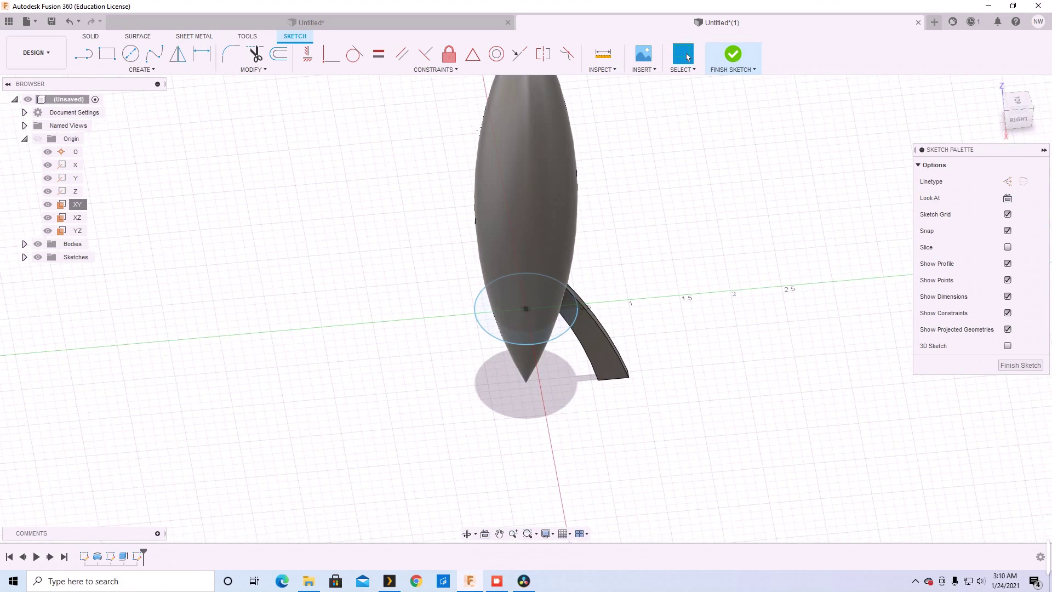
Step: Start a Circular Pattern with its type set to Features
left_click(141, 69)
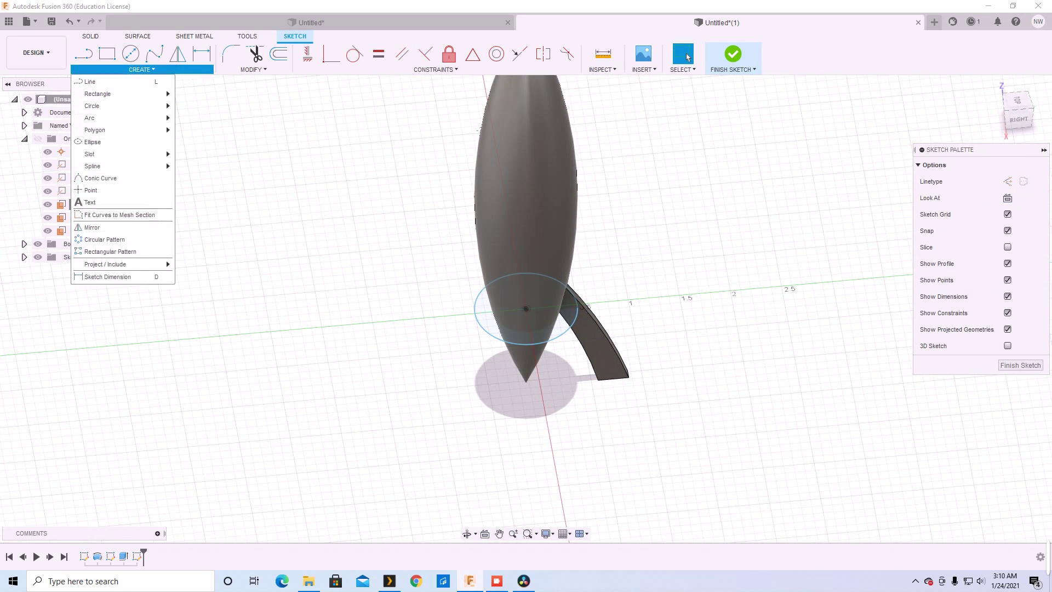
left_click(90, 36)
left_click(141, 70)
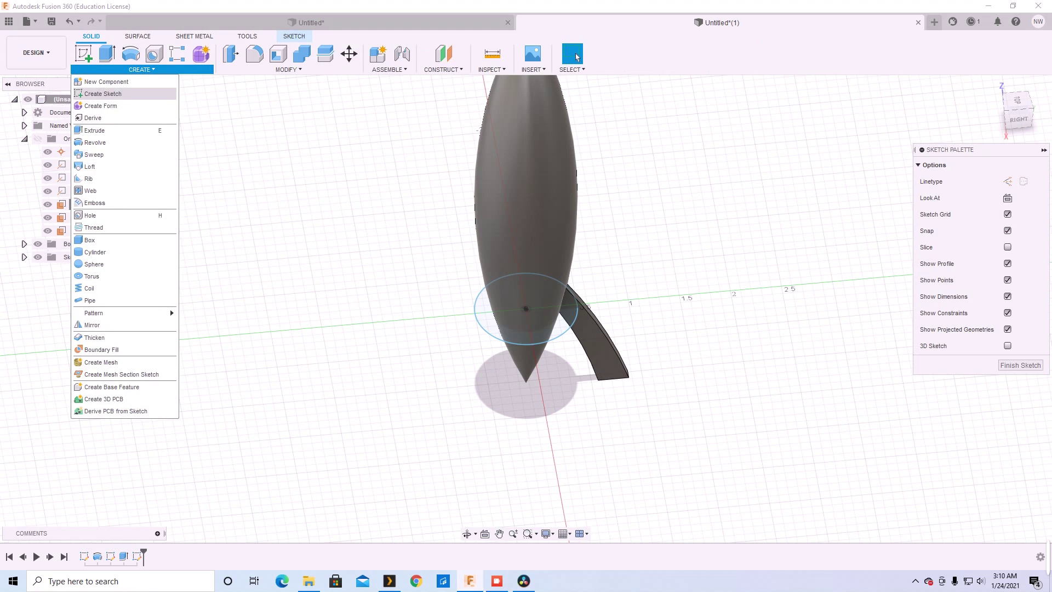
key("Right")
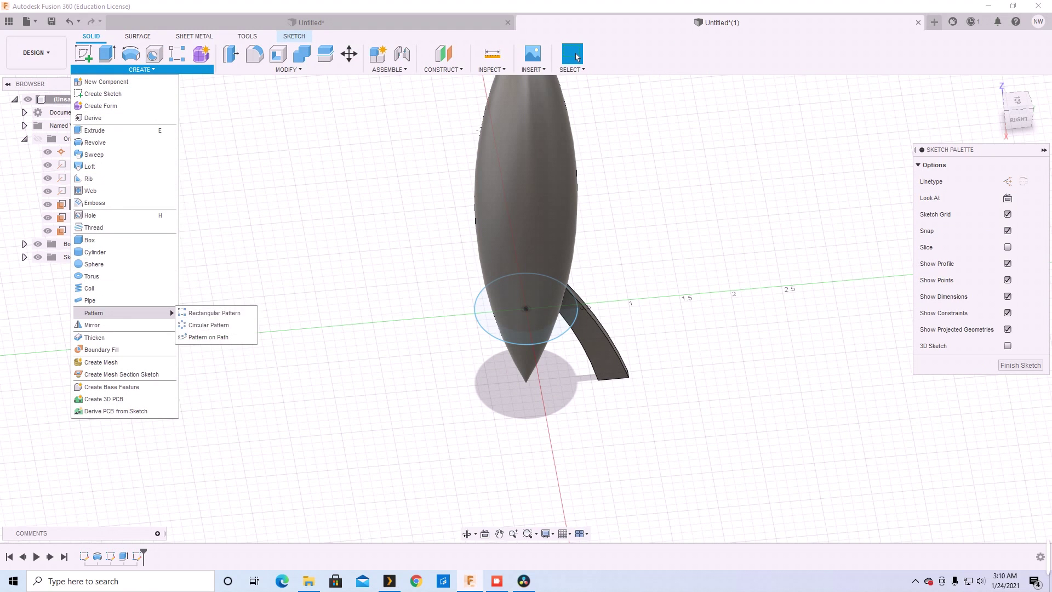
key("Down")
key("Return")
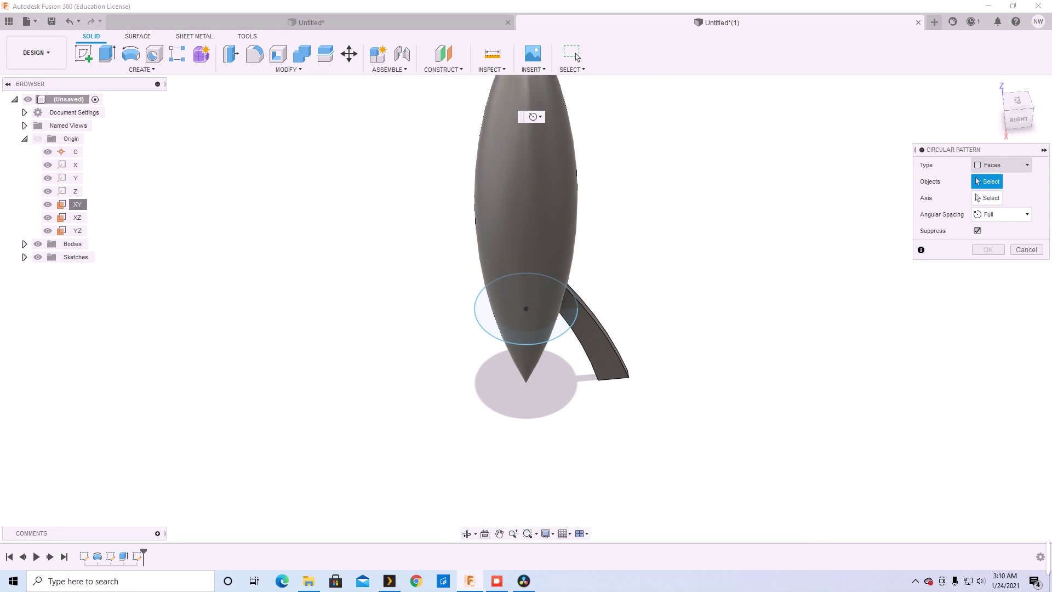
key("alt+Down")
key("Down")
key("Down")
key("Return")
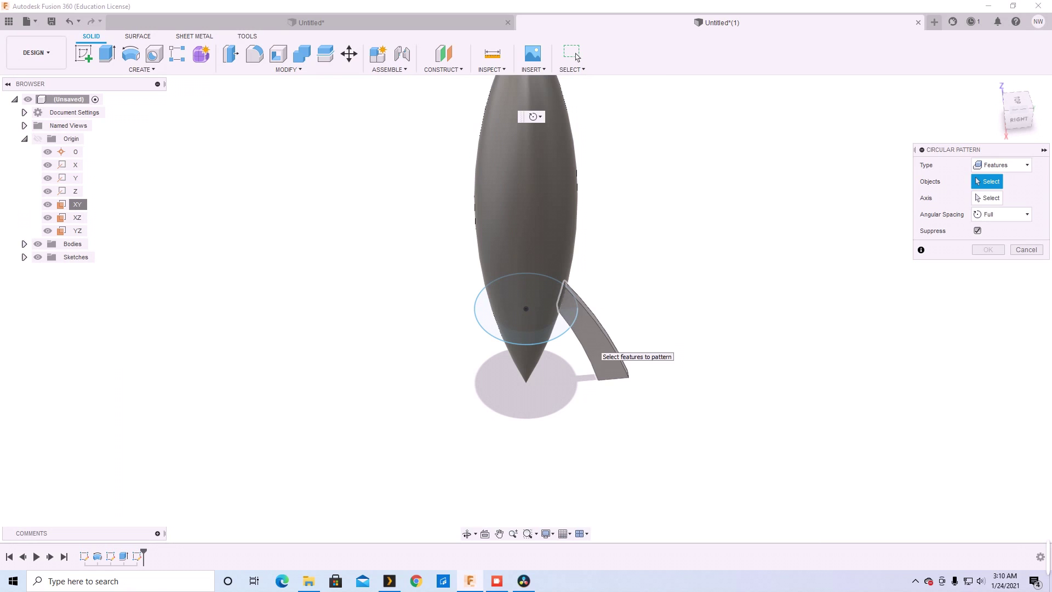
Step: Pattern the fin extrude 3 times around the rocket's central axis
left_click(599, 352)
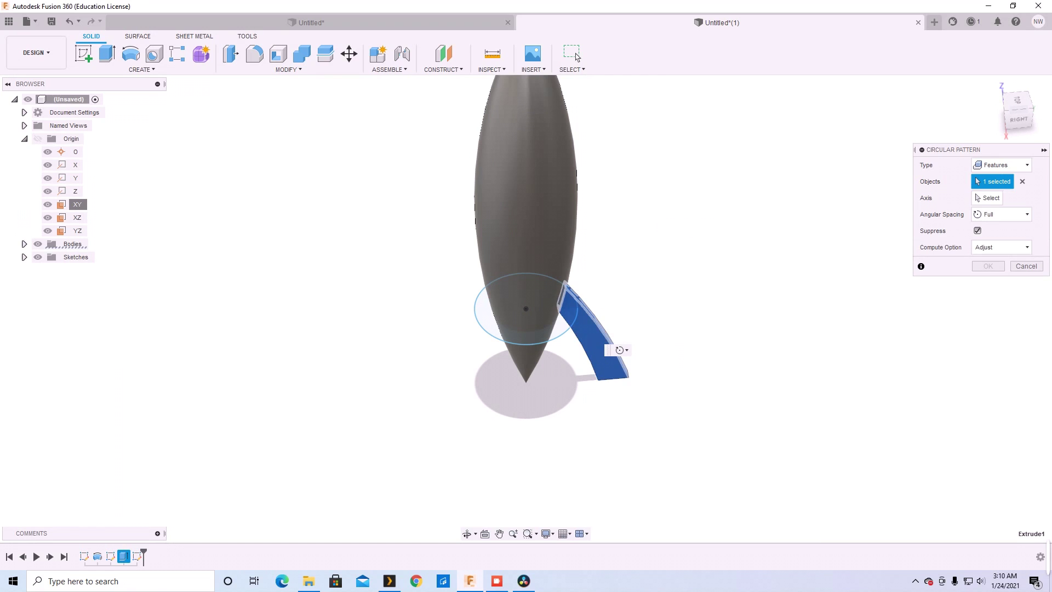
key("Tab")
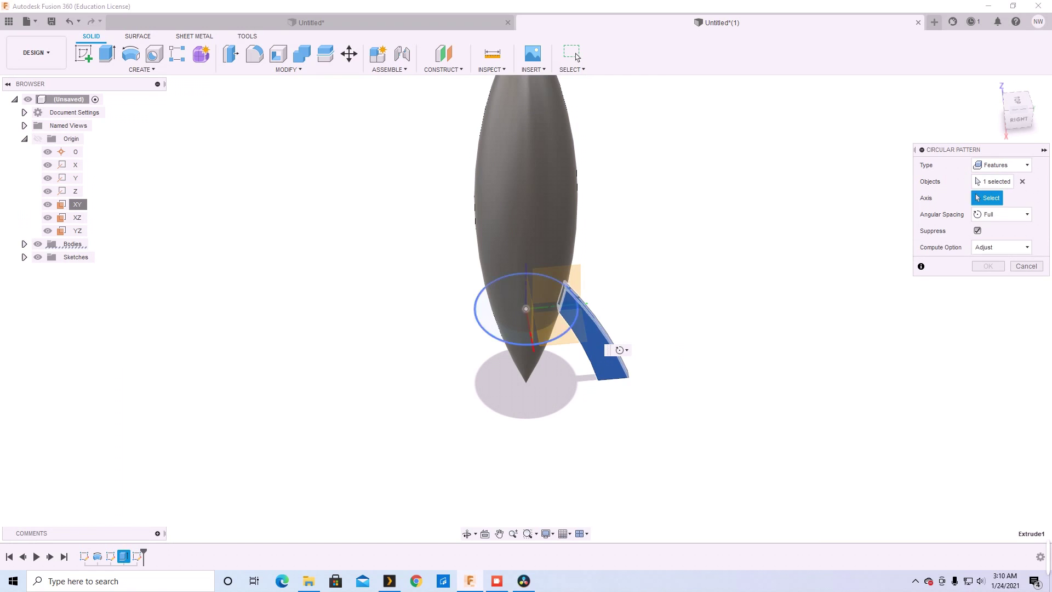
key("Tab")
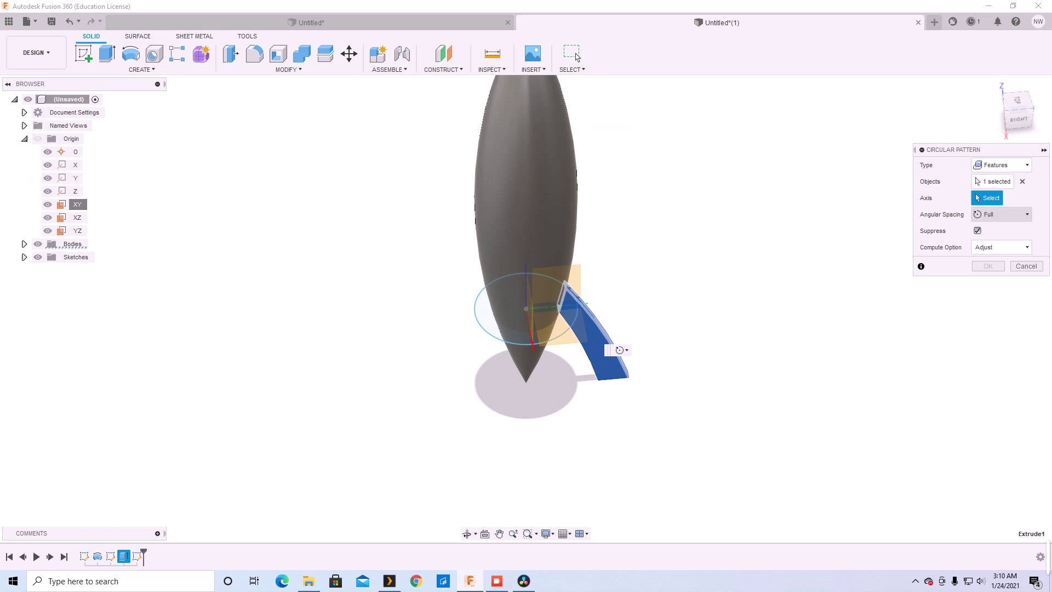
key("Tab")
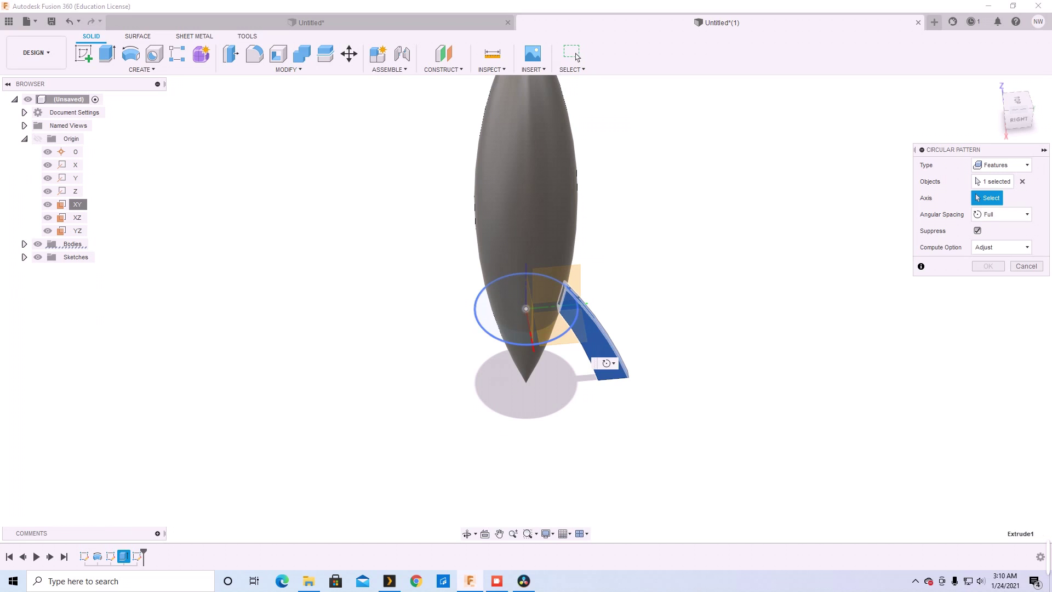
key("Return")
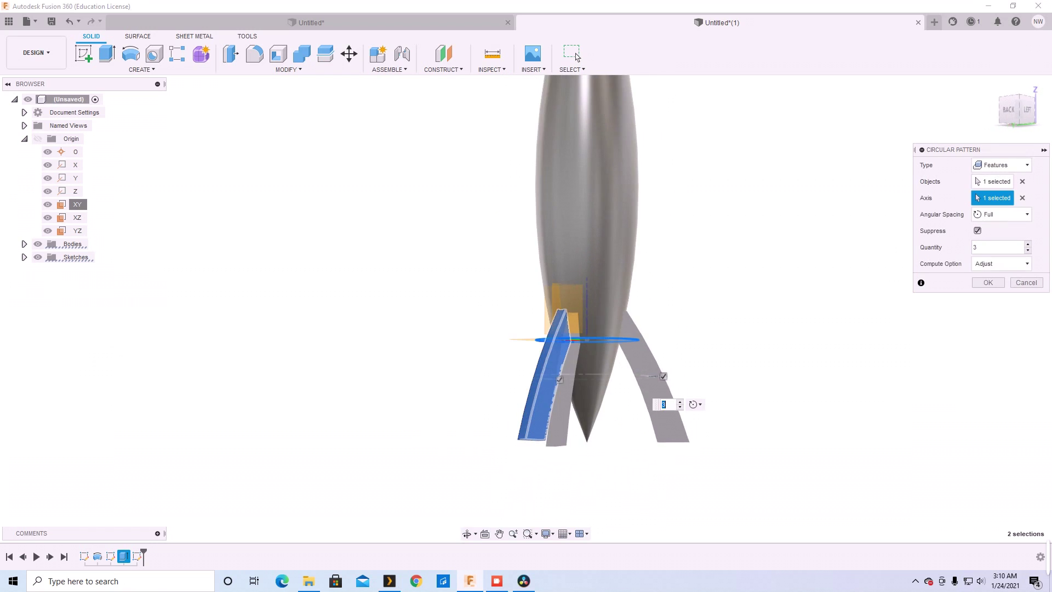
key("Return")
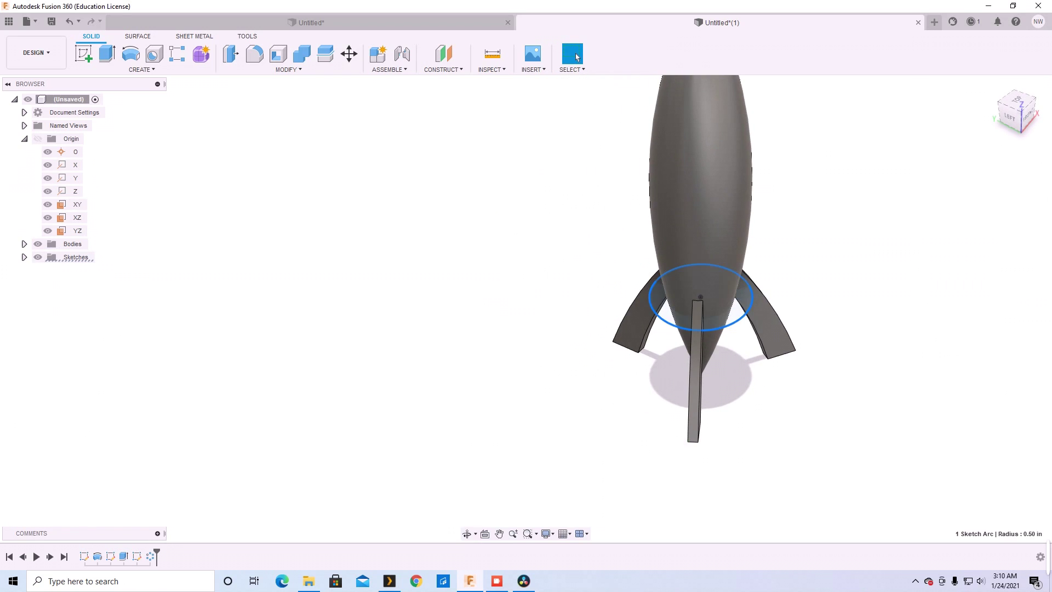
Step: Show Sketch1, Sketch2 and Sketch3 in the browser and orbit around the three-fin rocket to inspect it
left_click(24, 257)
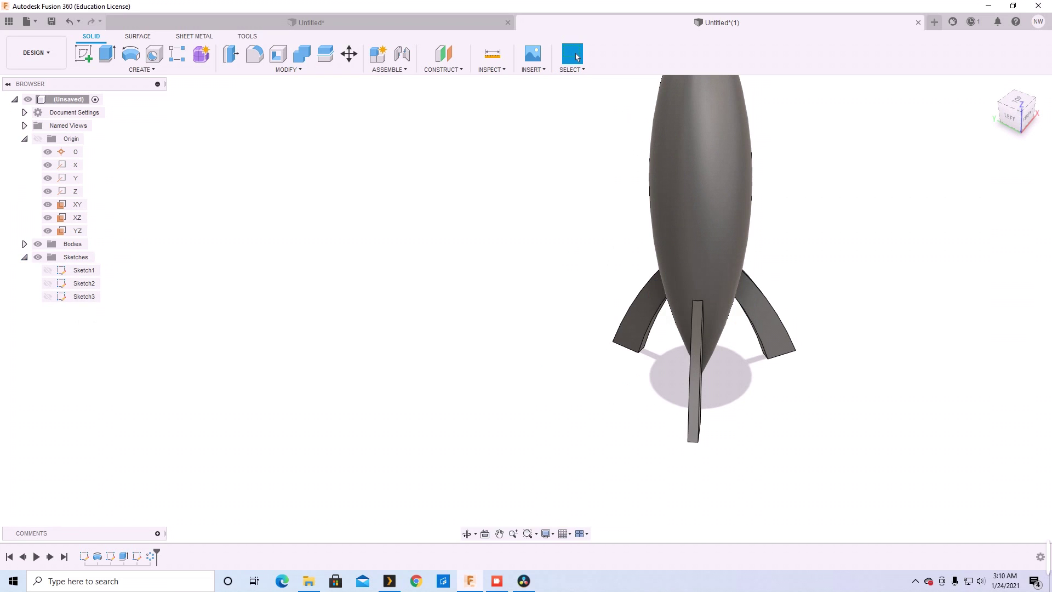
middle_click_drag(576, 56, 576, 56, "shift")
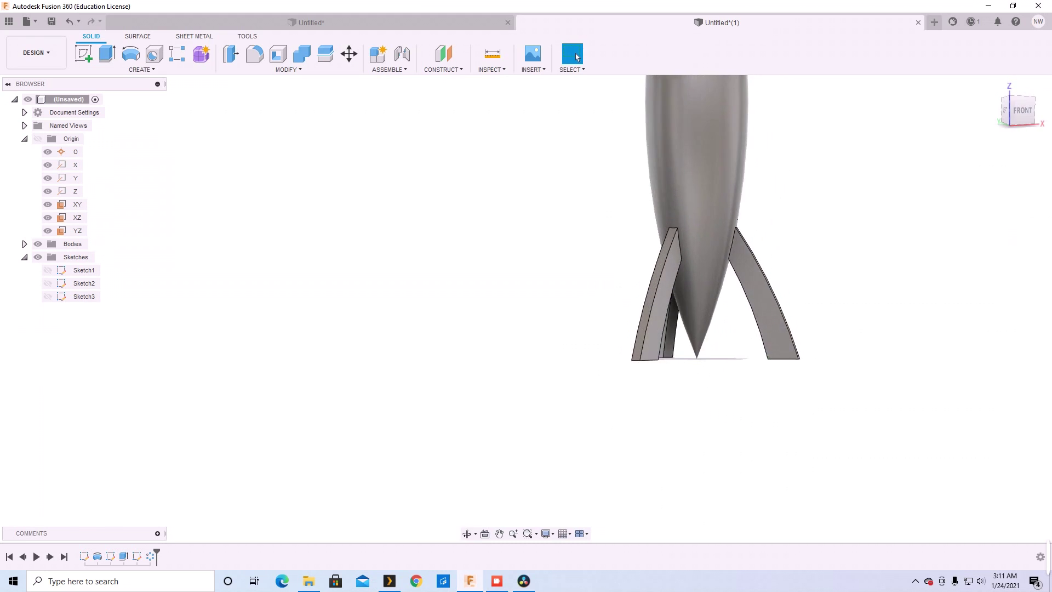
scroll(576, 56, "down", 3)
middle_click_drag(576, 56, 576, 56)
left_click(576, 57)
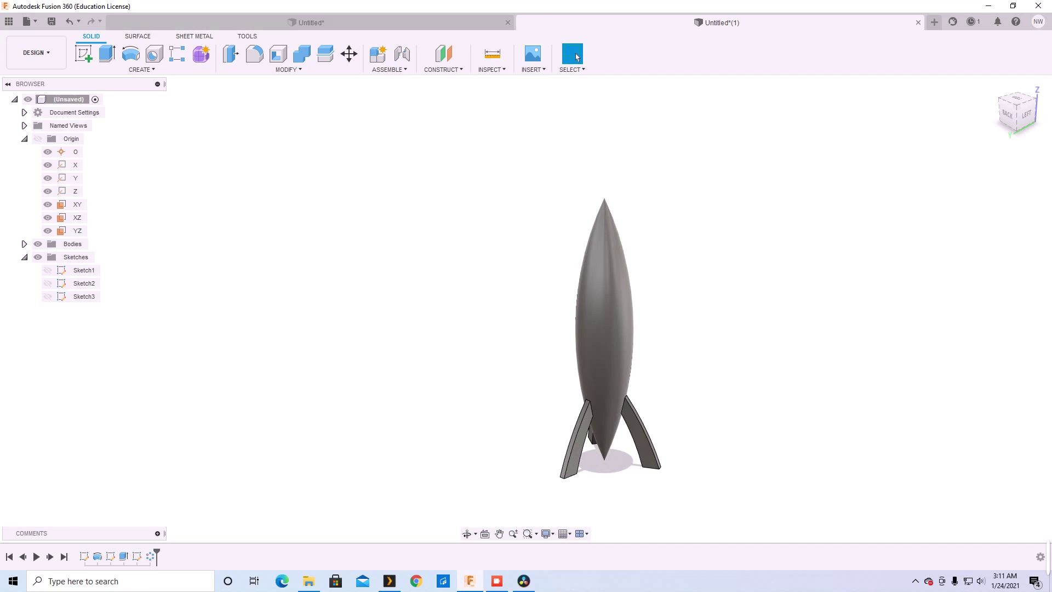